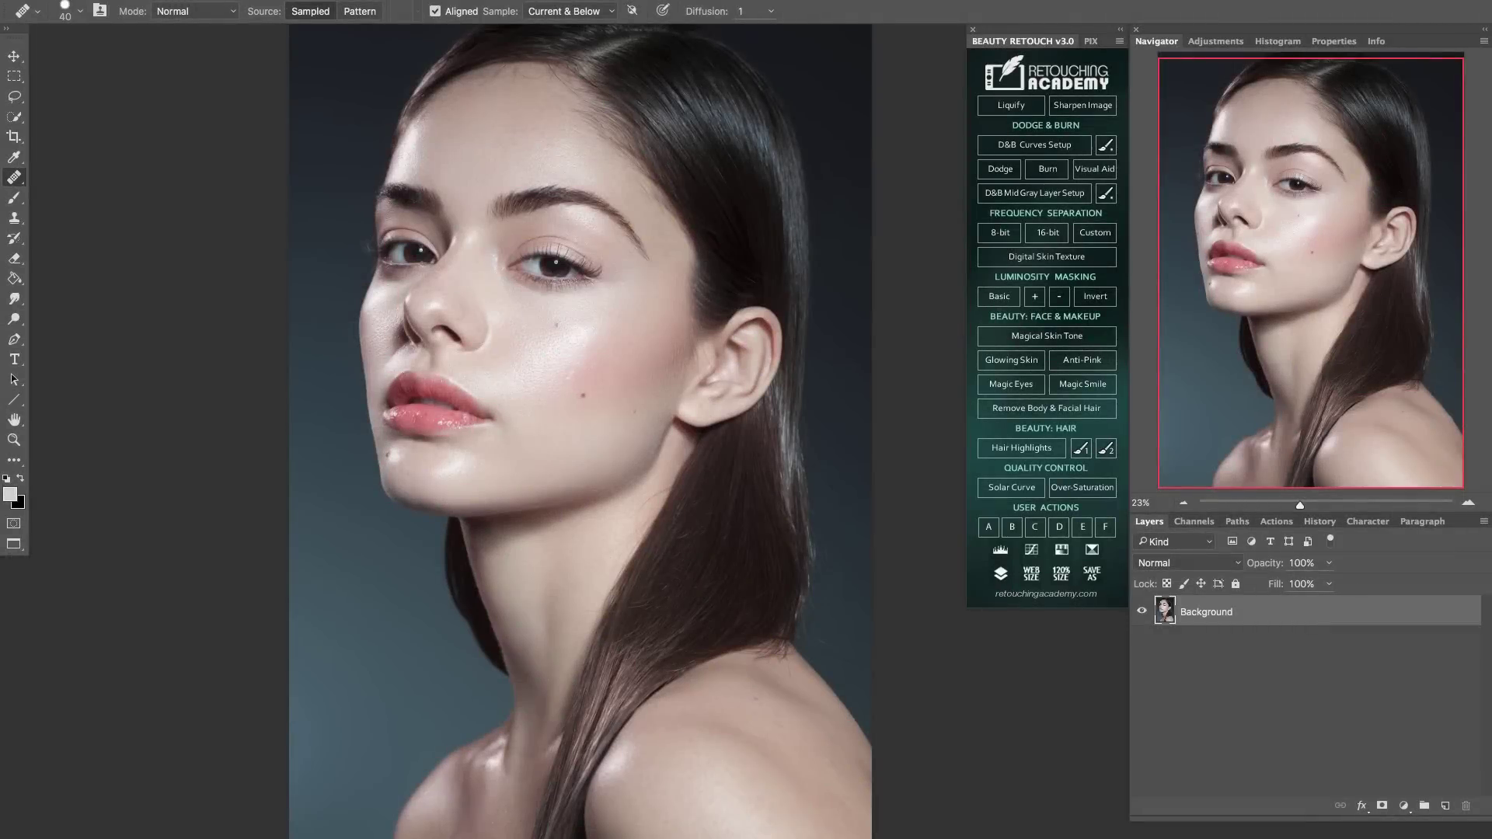
# Step: Run the 8-bit frequency separation on the portrait with a Gaussian Blur radius of 6.4 pixels
pyautogui.moveTo(1300, 505); pyautogui.dragTo(1312, 505)
pyautogui.moveTo(1283, 288)
pyautogui.mouseDown()
pyautogui.moveTo(1349, 312)
pyautogui.moveTo(1362, 335)
pyautogui.moveTo(1273, 309)
pyautogui.mouseUp()
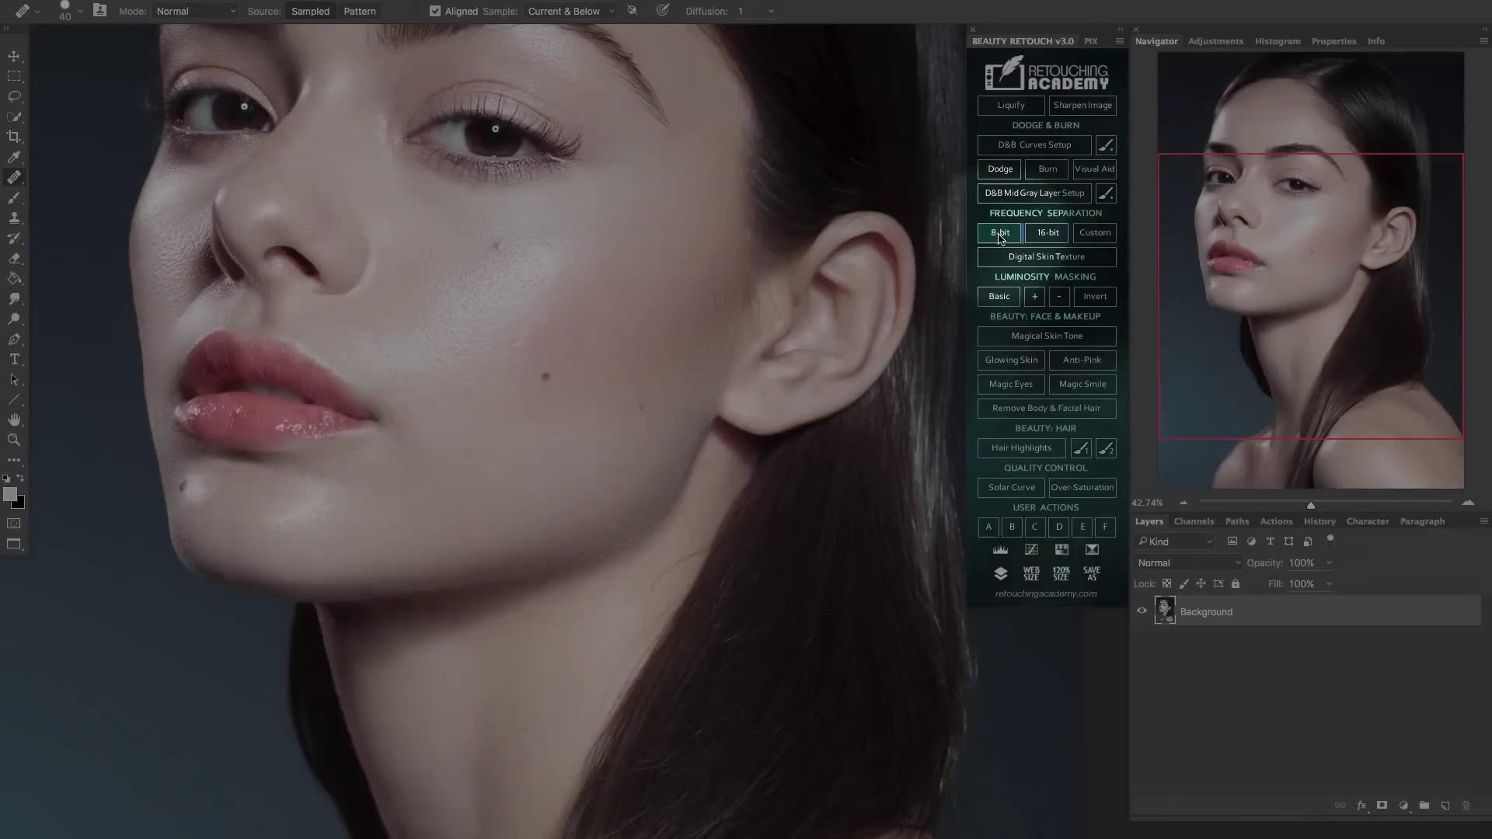
pyautogui.click(1000, 233)
pyautogui.moveTo(226, 247)
pyautogui.mouseDown()
pyautogui.moveTo(946, 394)
pyautogui.moveTo(913, 416)
pyautogui.mouseUp()
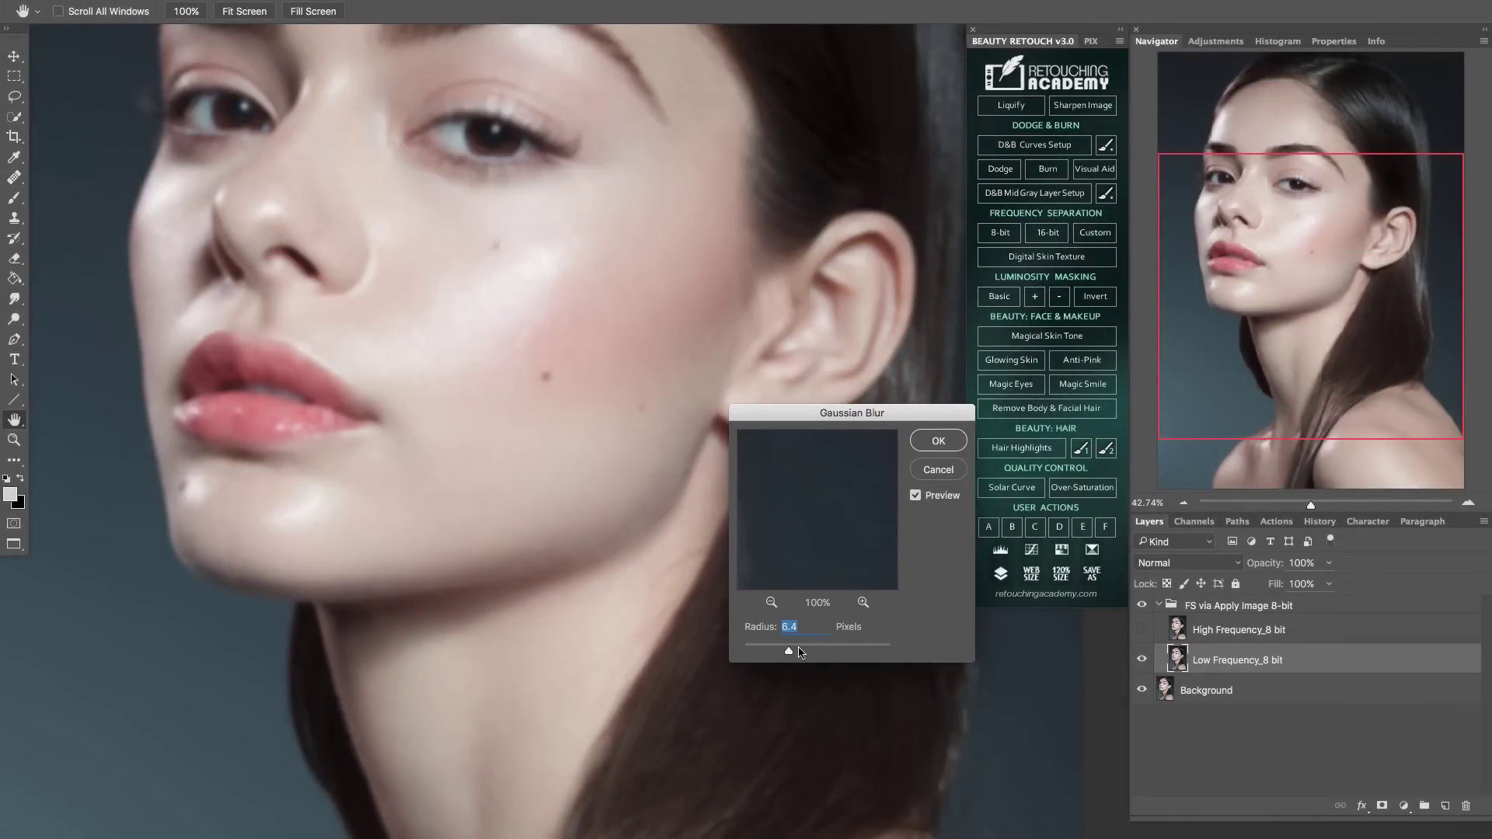
pyautogui.click(939, 440)
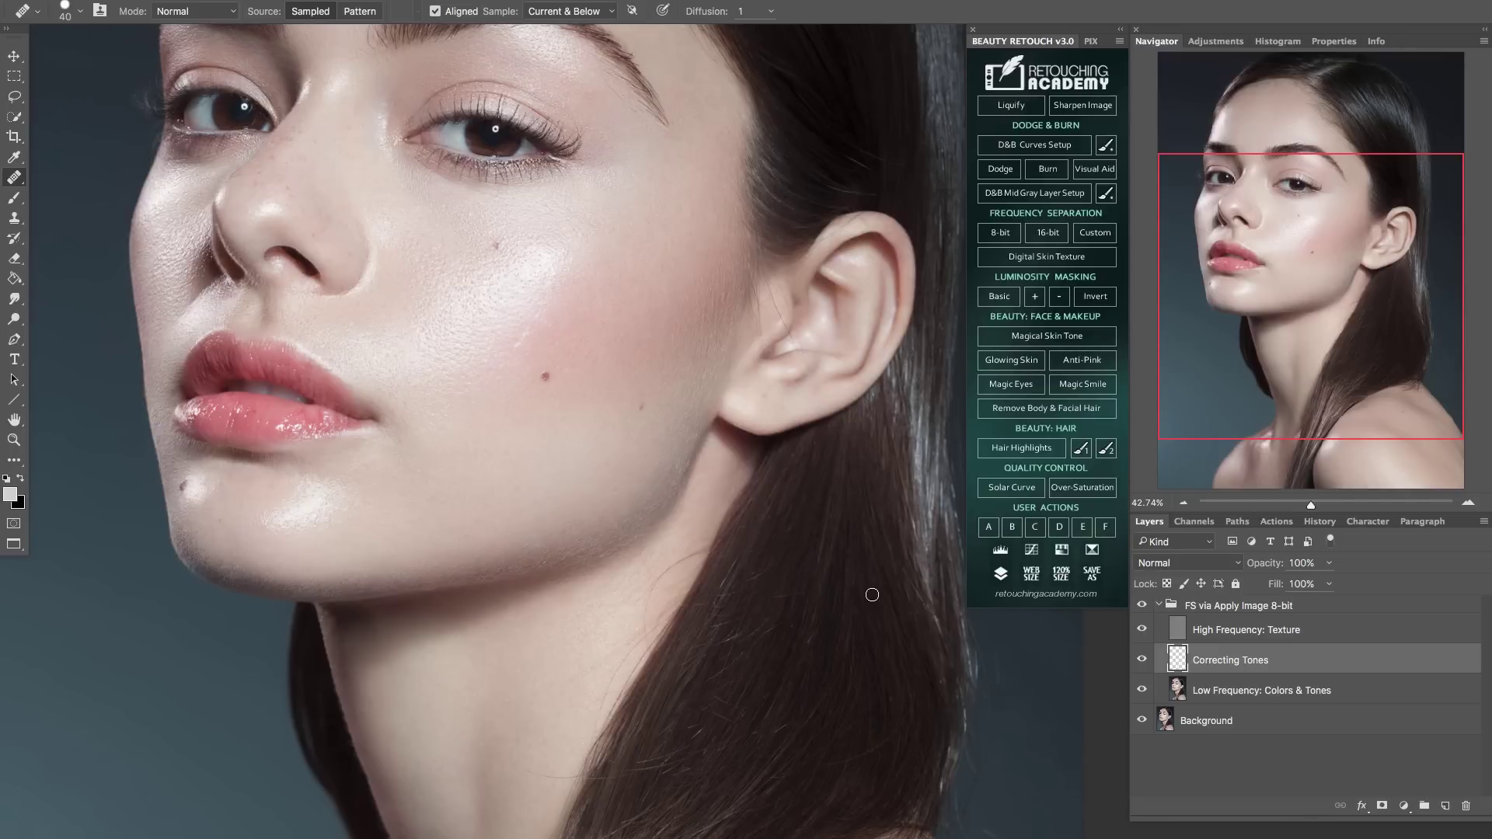
# Step: Compare the portrait with the 8-bit separation group, the High Frequency: Texture layer and the Low Frequency: Colors & Tones layer shown and hidden
pyautogui.click(1142, 606)
pyautogui.click(1142, 606)
pyautogui.click(1142, 605)
pyautogui.click(1142, 606)
pyautogui.click(1144, 630)
pyautogui.click(1142, 630)
pyautogui.click(1142, 630)
pyautogui.click(1142, 631)
pyautogui.click(1141, 690)
pyautogui.click(1142, 690)
pyautogui.click(1142, 691)
# Step: Set up the Healing Brush for the Correcting Tones layer with a 25 px size and 6% hardness
pyautogui.click(1093, 40)
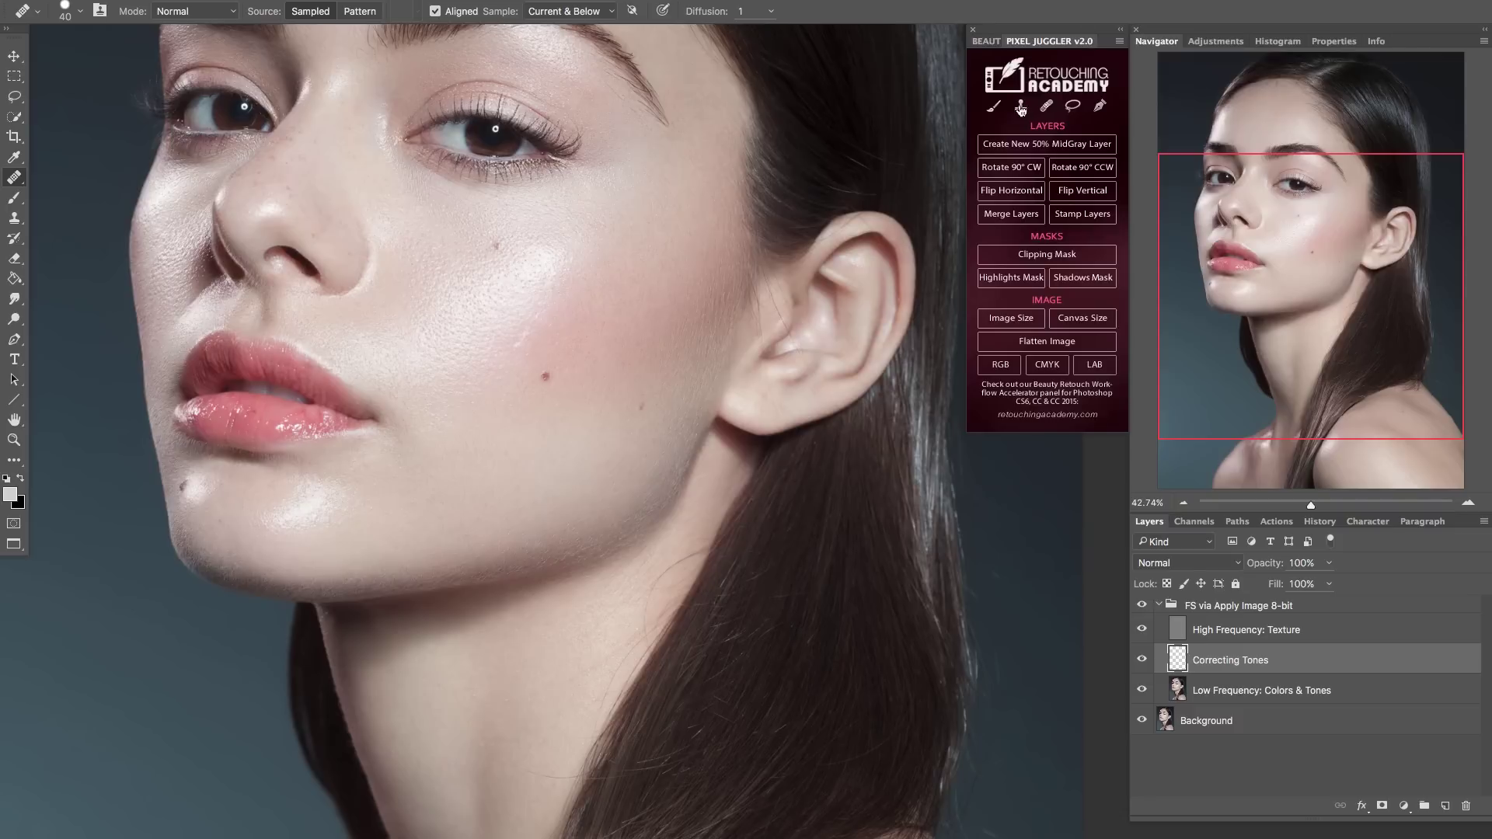
pyautogui.click(1179, 670)
pyautogui.press('[')
pyautogui.press('[')
pyautogui.press('[')
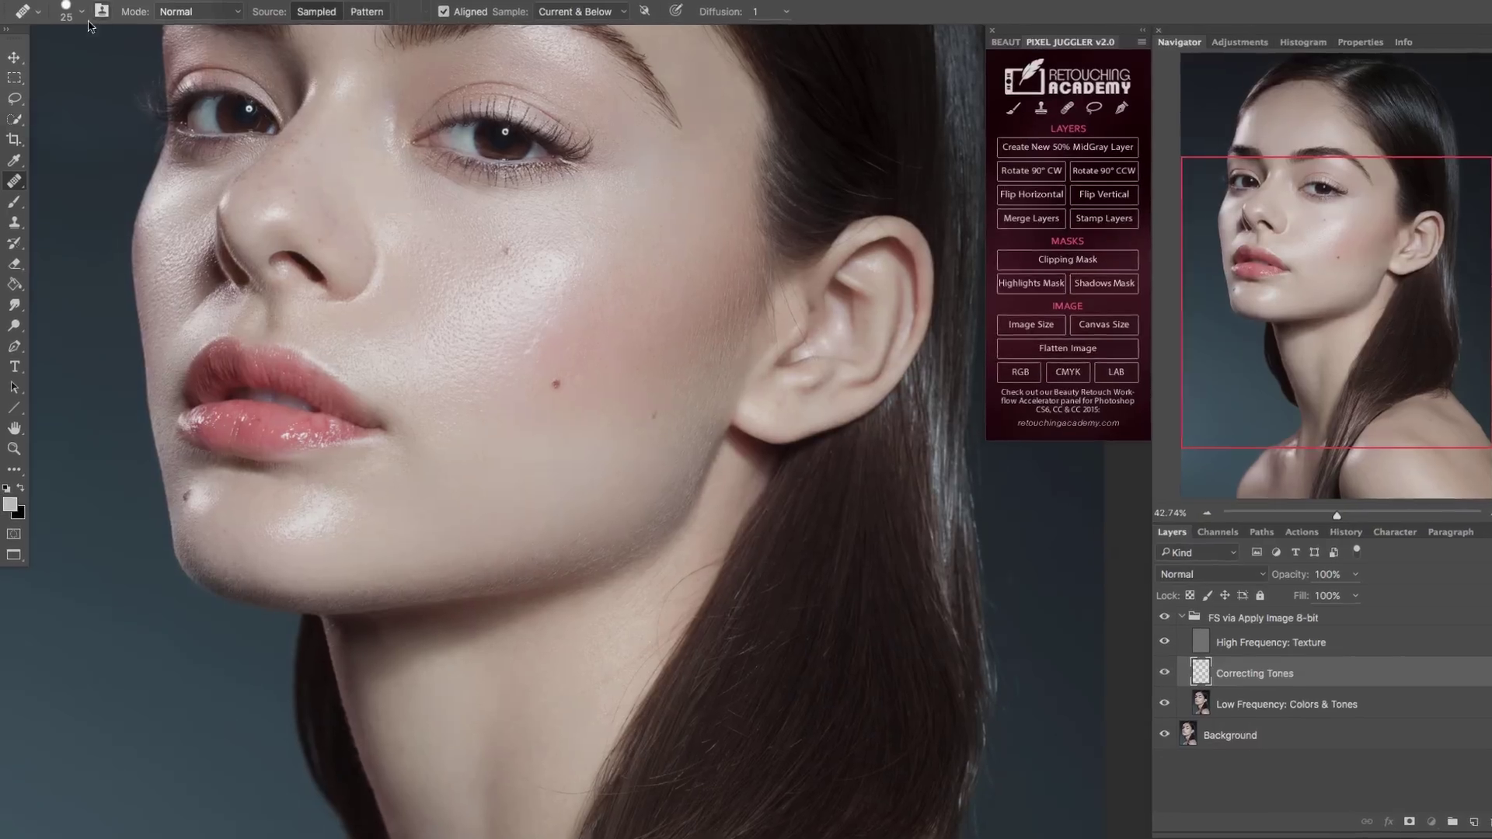
pyautogui.click(82, 12)
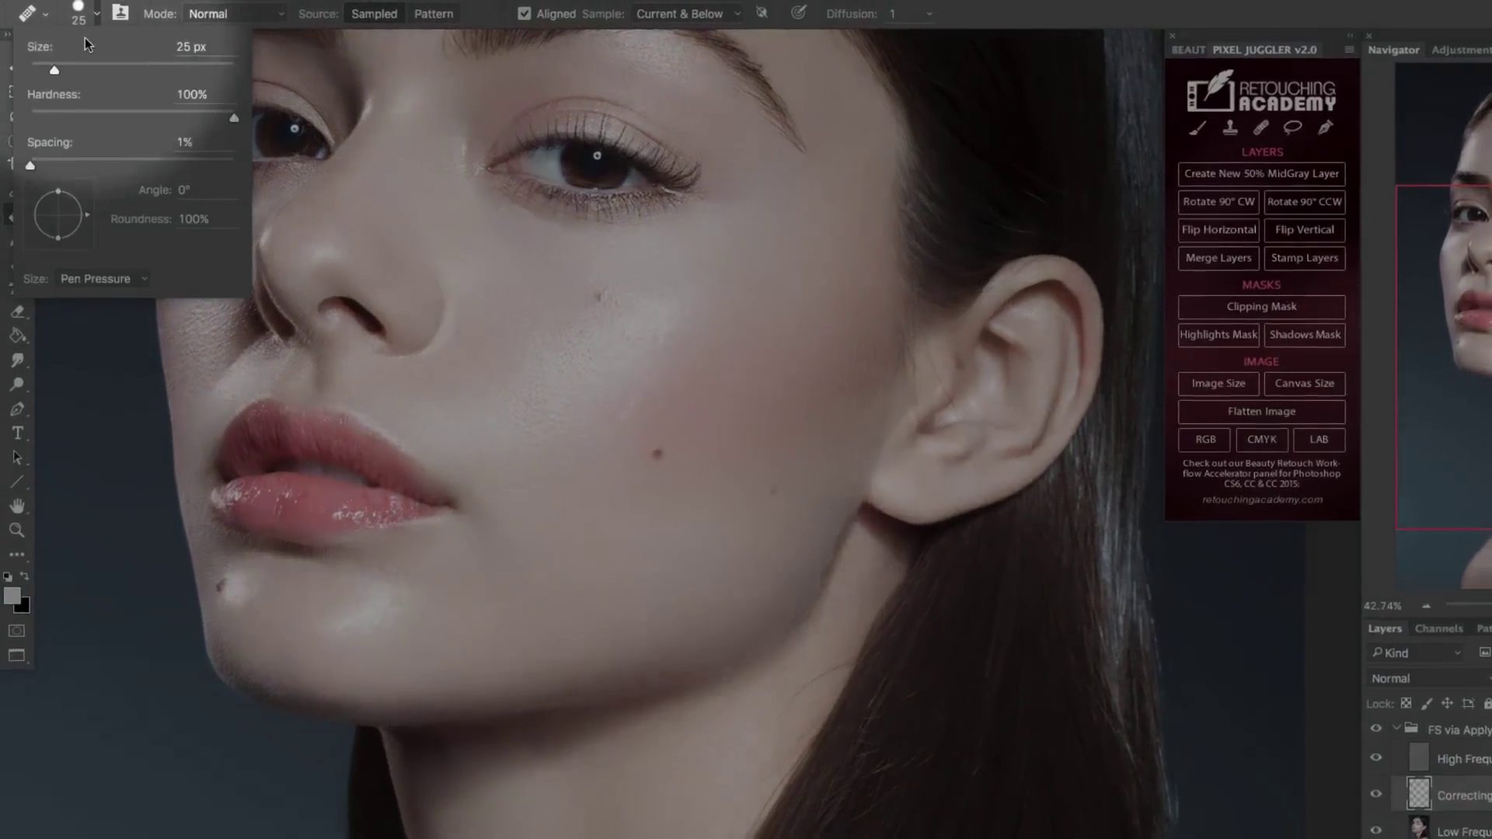
pyautogui.moveTo(199, 101); pyautogui.dragTo(45, 122)
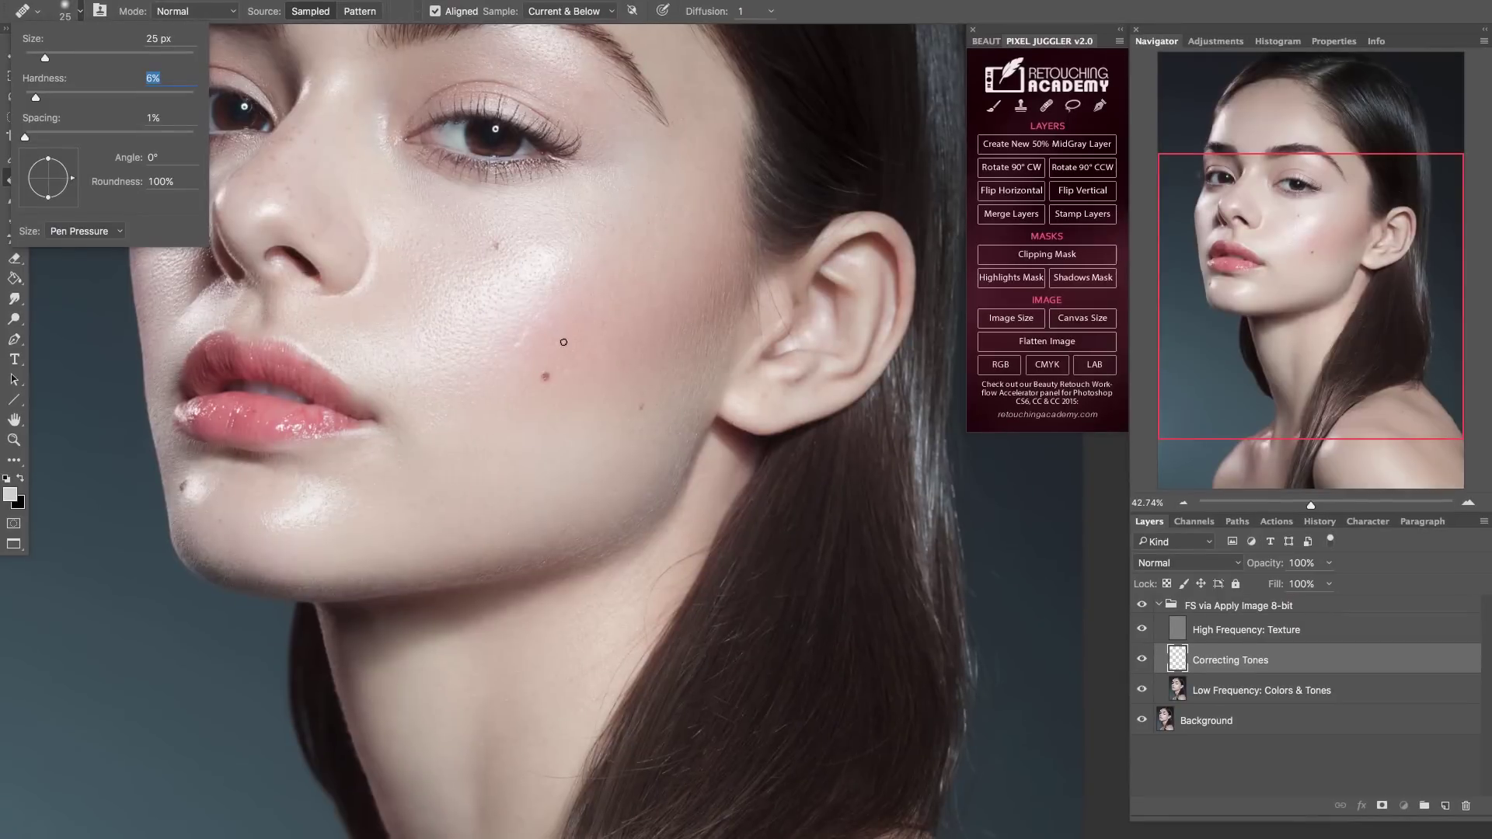
pyautogui.press('Return')
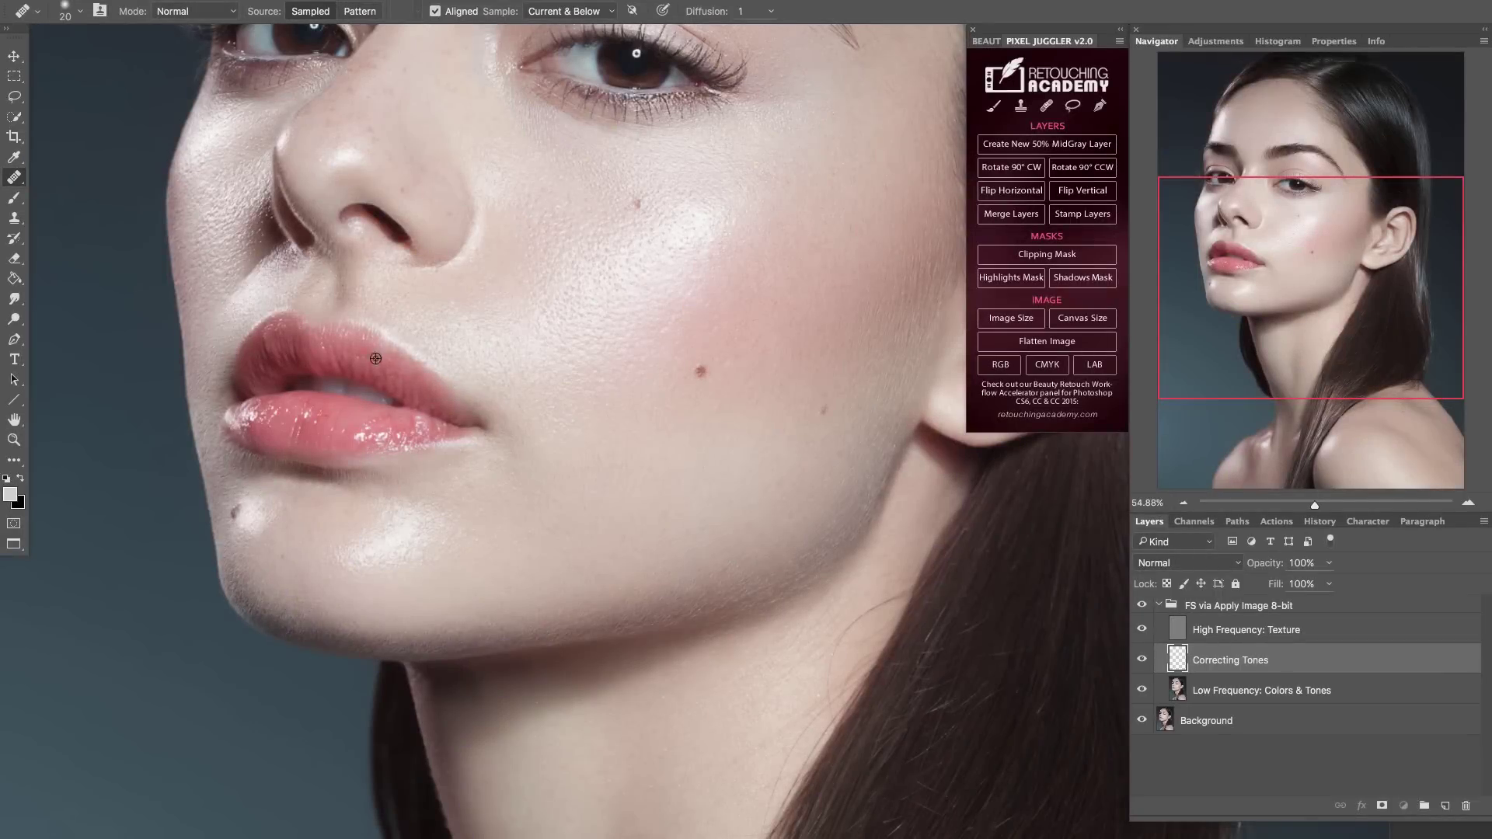
# Step: Sample the lip colour for the Brush and add a layer above Correcting Tones in Color blend mode
pyautogui.press('b')
pyautogui.keyDown('alt'); pyautogui.click(330, 426); pyautogui.keyUp('alt')
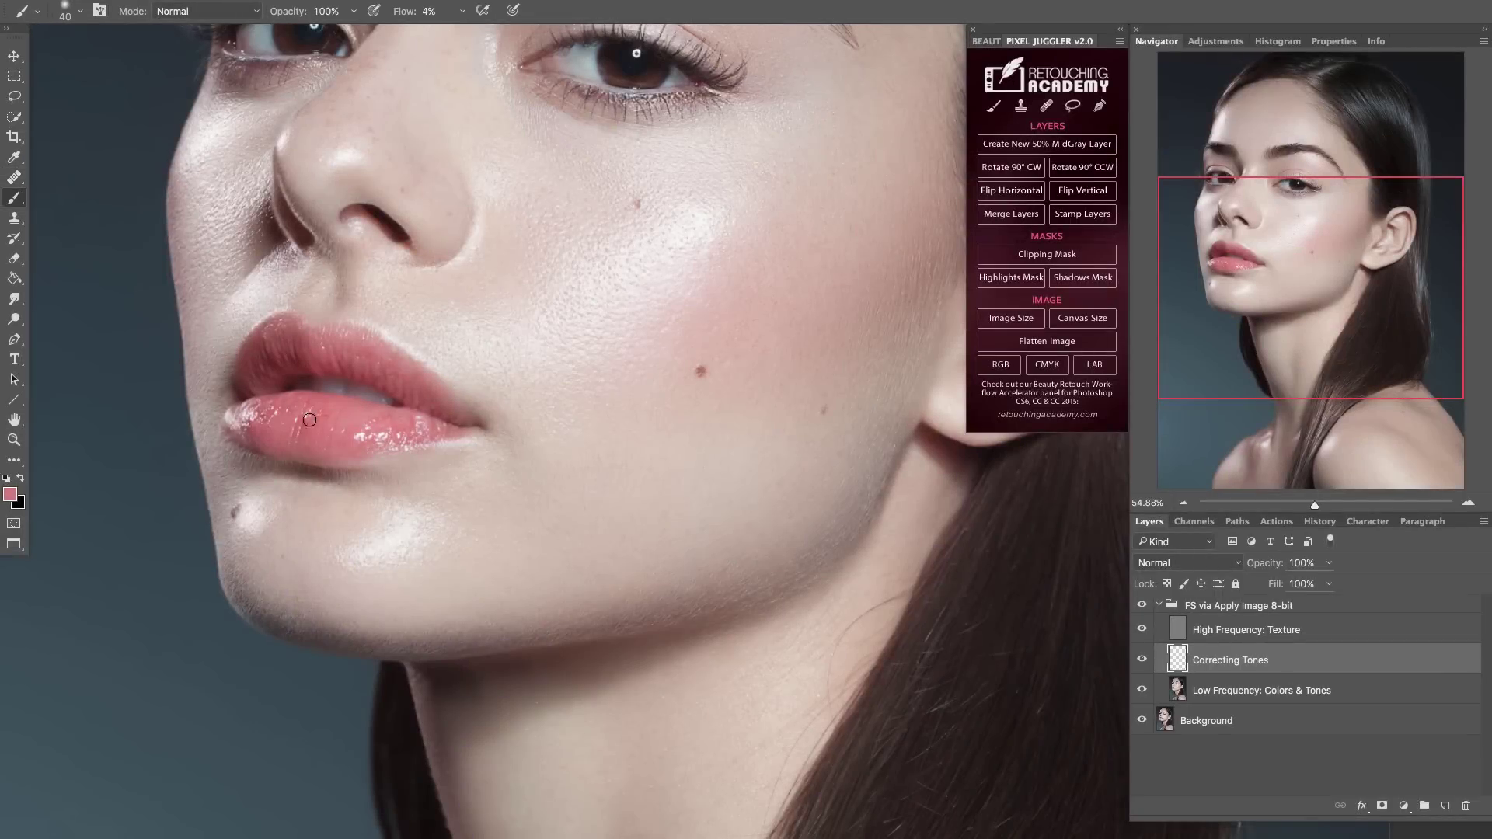
pyautogui.click(1445, 806)
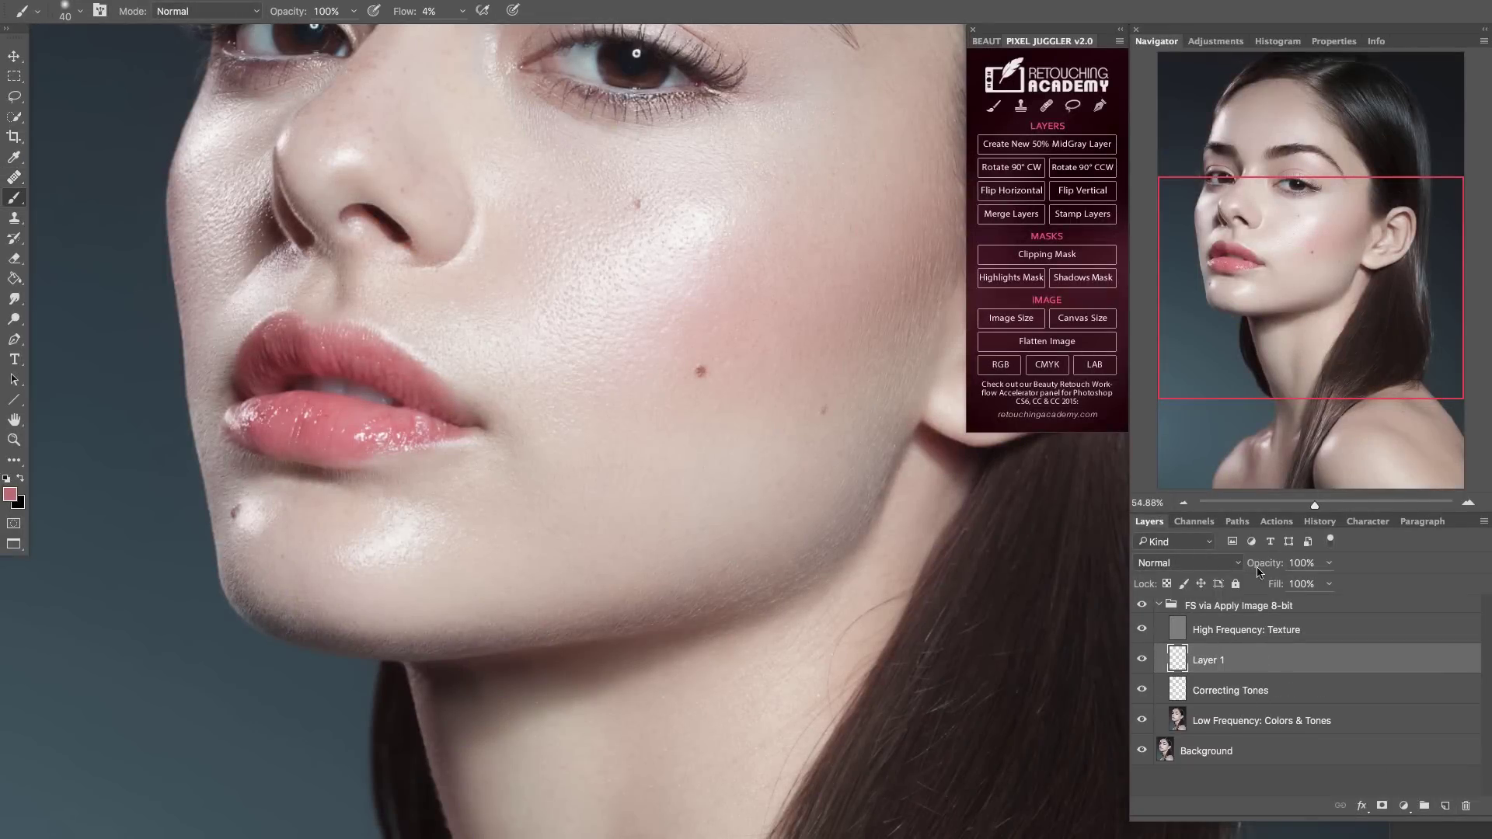
pyautogui.click(1206, 566)
pyautogui.click(1153, 593)
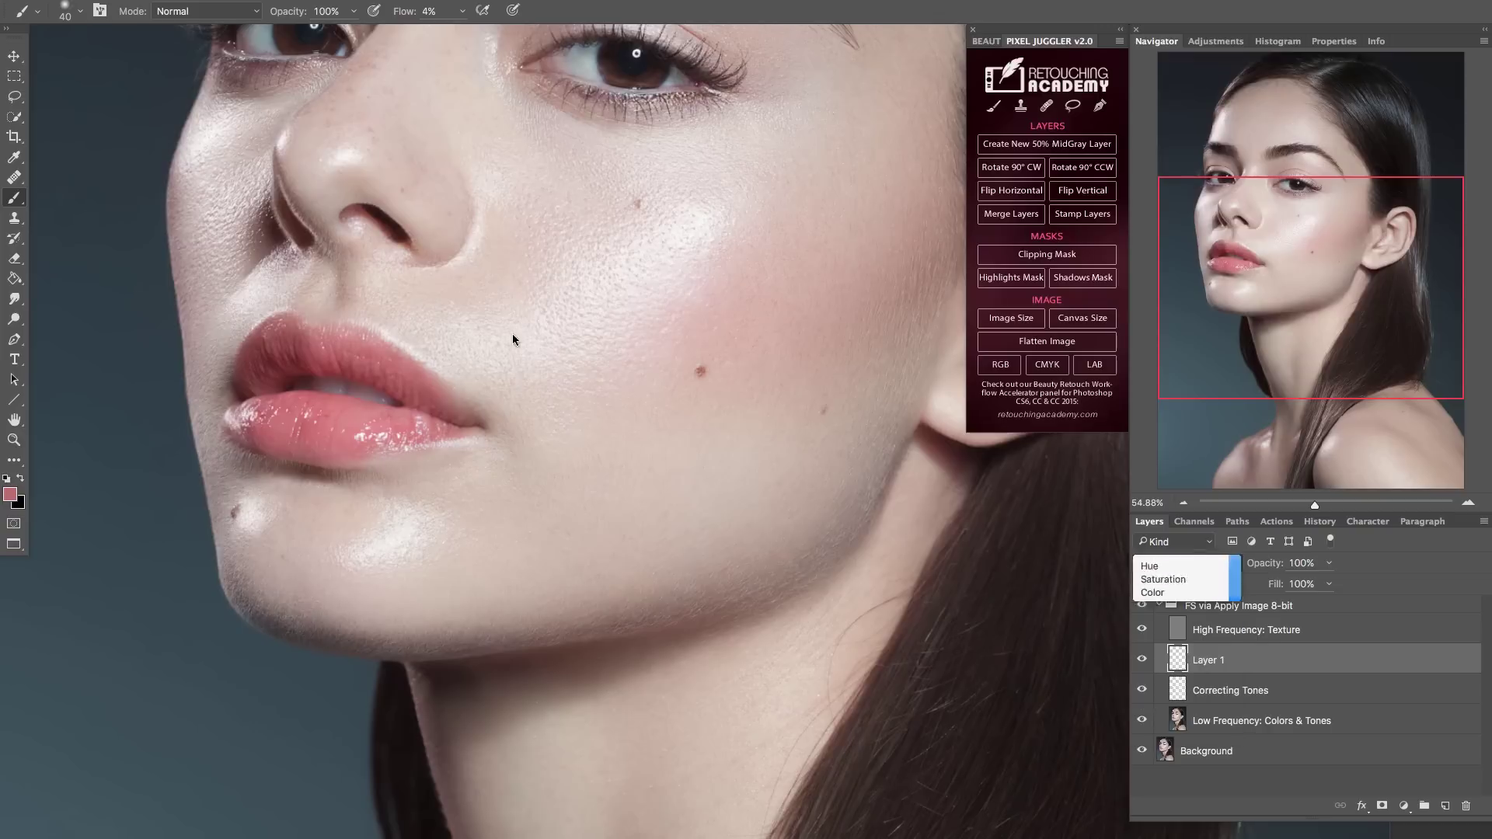
# Step: Paint sampled lip tones over uneven areas of both lips and compare the result with the separation group hidden
pyautogui.keyDown('alt'); pyautogui.click(362, 415); pyautogui.keyUp('alt')
pyautogui.hotkey('alt', '[')
pyautogui.keyDown('alt'); pyautogui.click(418, 418); pyautogui.keyUp('alt')
pyautogui.keyDown('alt'); pyautogui.click(275, 448); pyautogui.keyUp('alt')
pyautogui.keyDown('alt'); pyautogui.click(405, 376); pyautogui.keyUp('alt')
pyautogui.press(']')
pyautogui.click(1140, 605)
pyautogui.click(1139, 605)
pyautogui.click(1137, 604)
pyautogui.click(1136, 605)
pyautogui.click(1135, 604)
pyautogui.click(1135, 604)
# Step: Touch up the outer corner of the lower lip with a smaller brush and sampled tones, and reduce the lip layer's opacity
pyautogui.press('[')
pyautogui.press('[')
pyautogui.press('[')
pyautogui.keyDown('alt'); pyautogui.click(246, 435); pyautogui.keyUp('alt')
pyautogui.keyDown('alt'); pyautogui.click(245, 433); pyautogui.keyUp('alt')
pyautogui.keyDown('alt'); pyautogui.click(250, 435); pyautogui.keyUp('alt')
pyautogui.click(1143, 604)
pyautogui.click(1142, 605)
pyautogui.click(1142, 606)
pyautogui.click(1142, 605)
pyautogui.press(']')
pyautogui.click(1328, 563)
pyautogui.moveTo(1327, 584); pyautogui.dragTo(1303, 584)
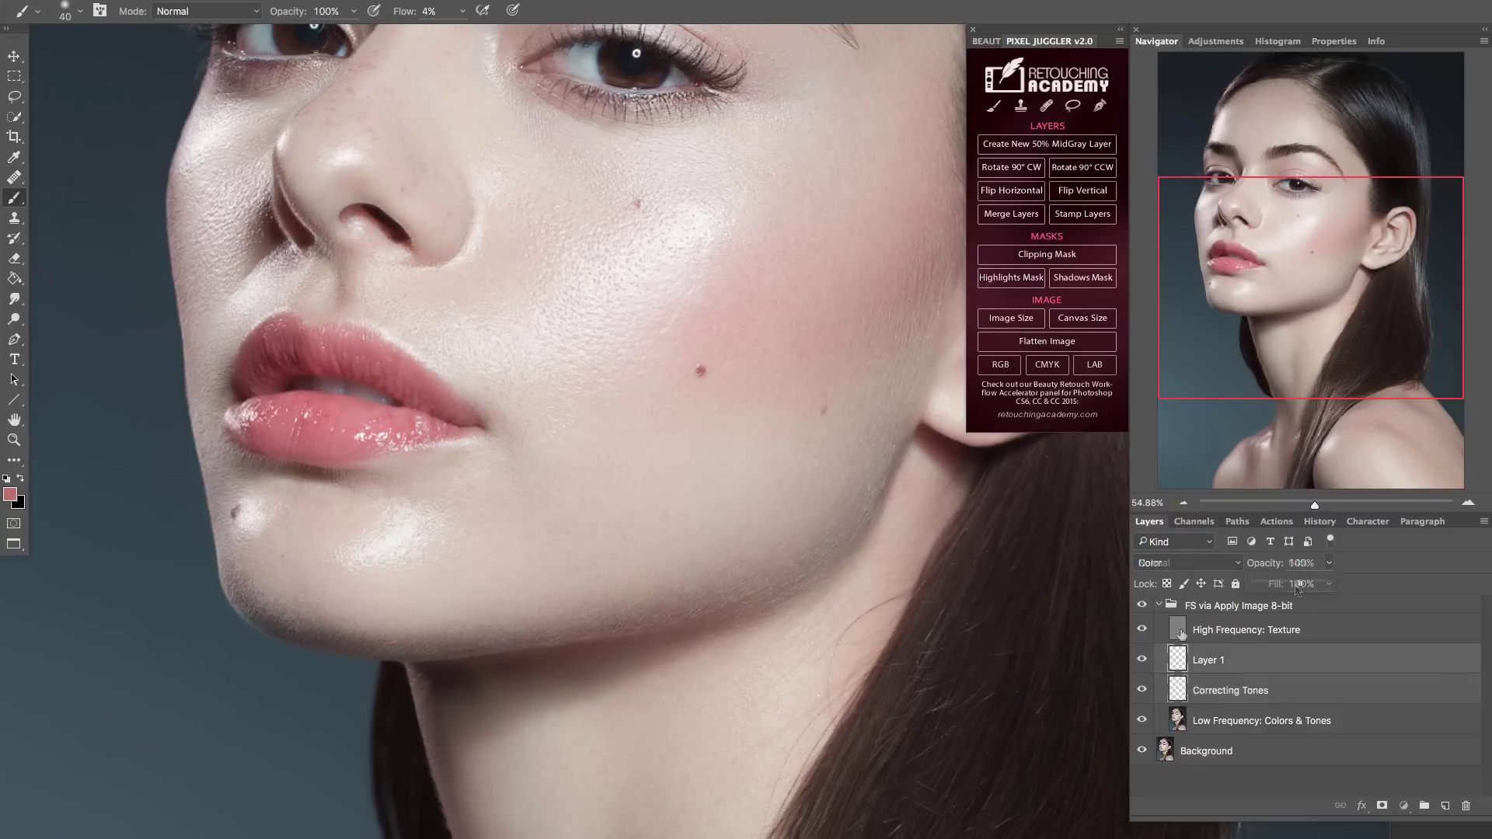
# Step: Set the Clone Stamp flow to 88% for the High Frequency: Texture layer and compare the portrait with the separation group hidden
pyautogui.hotkey('alt', ']')
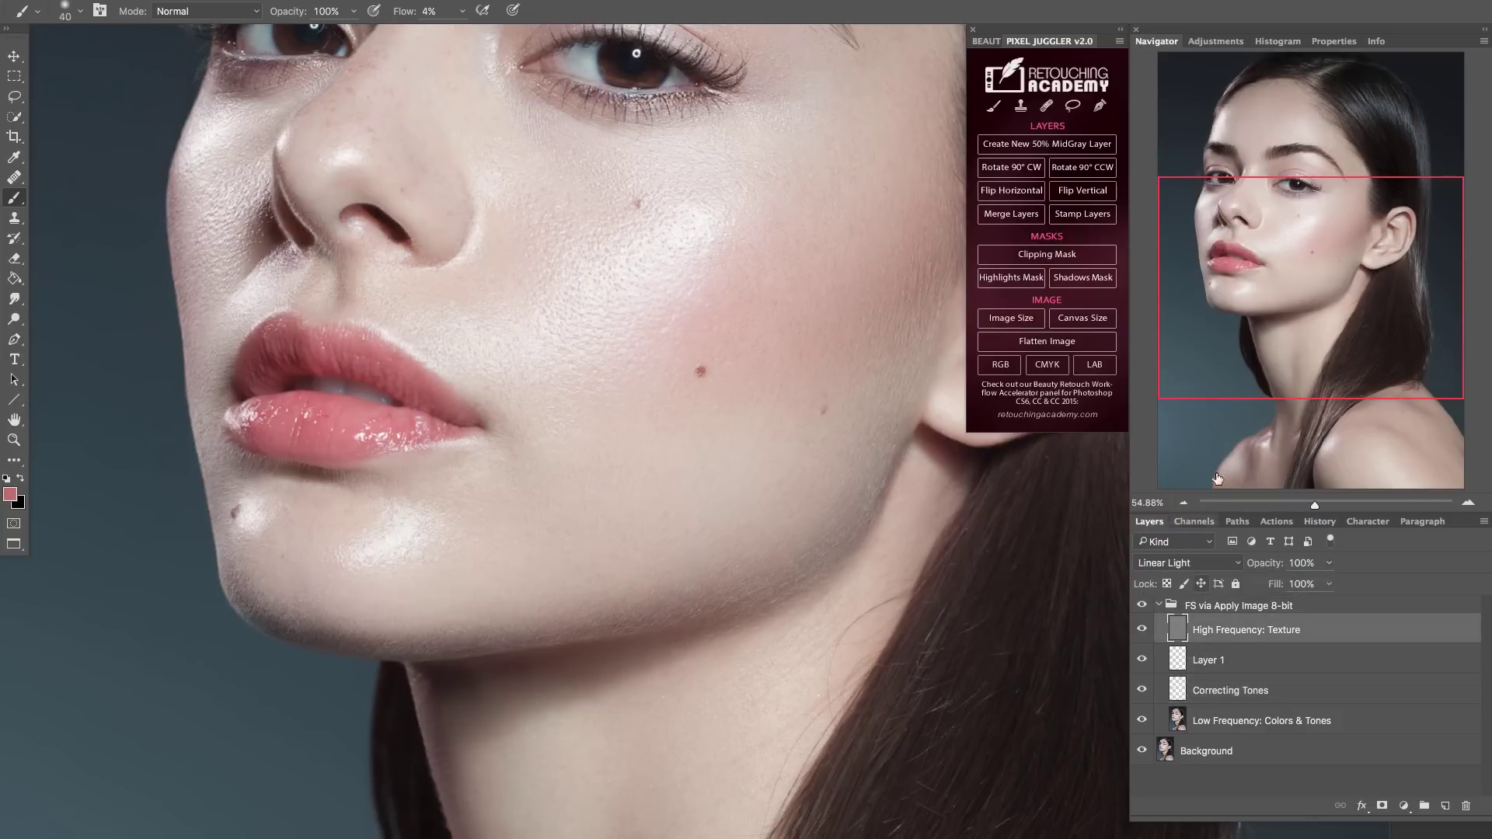
pyautogui.press('s')
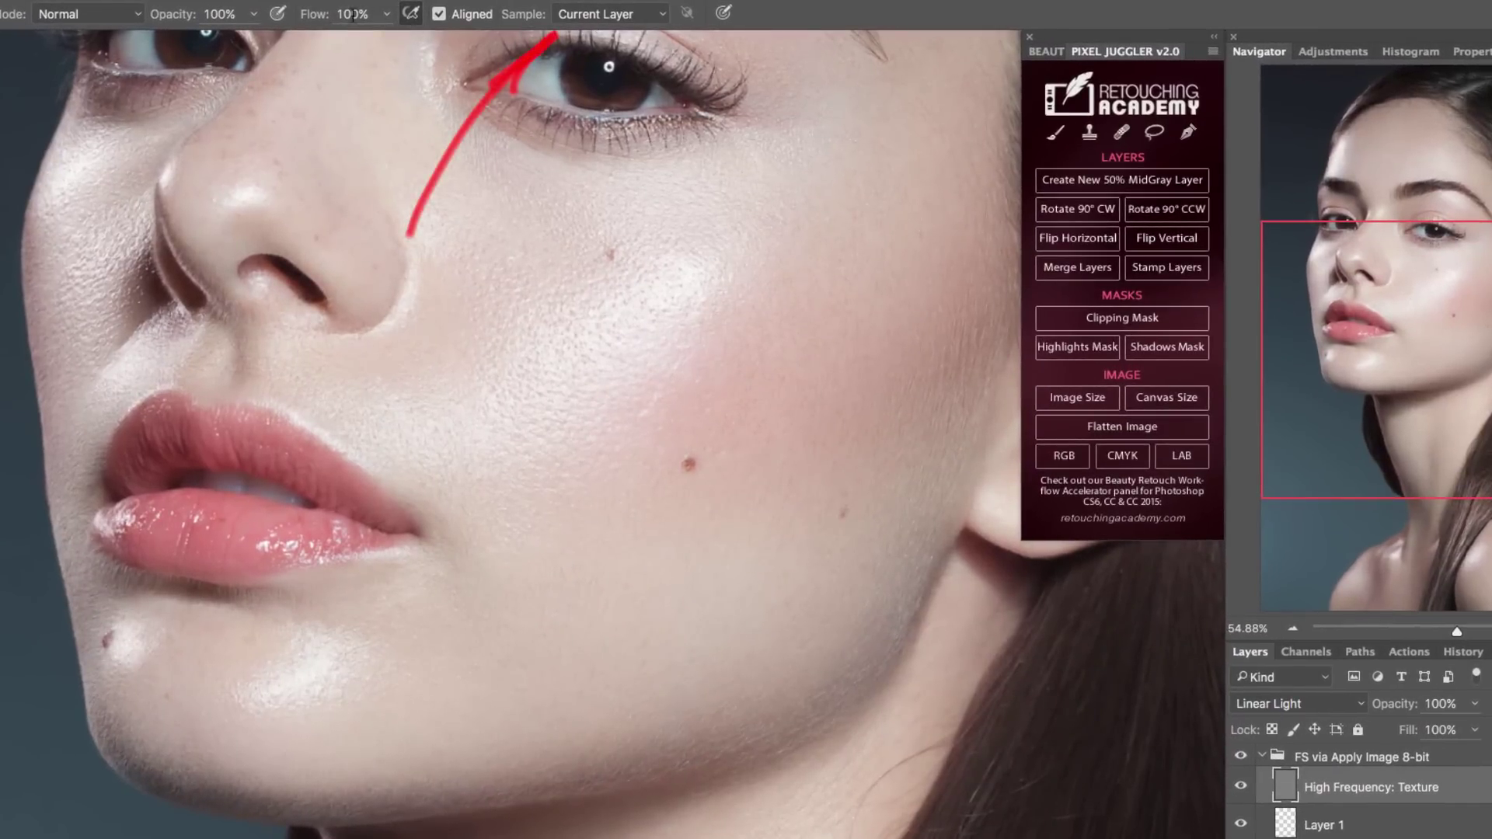
pyautogui.click(385, 16)
pyautogui.moveTo(371, 39); pyautogui.dragTo(372, 39)
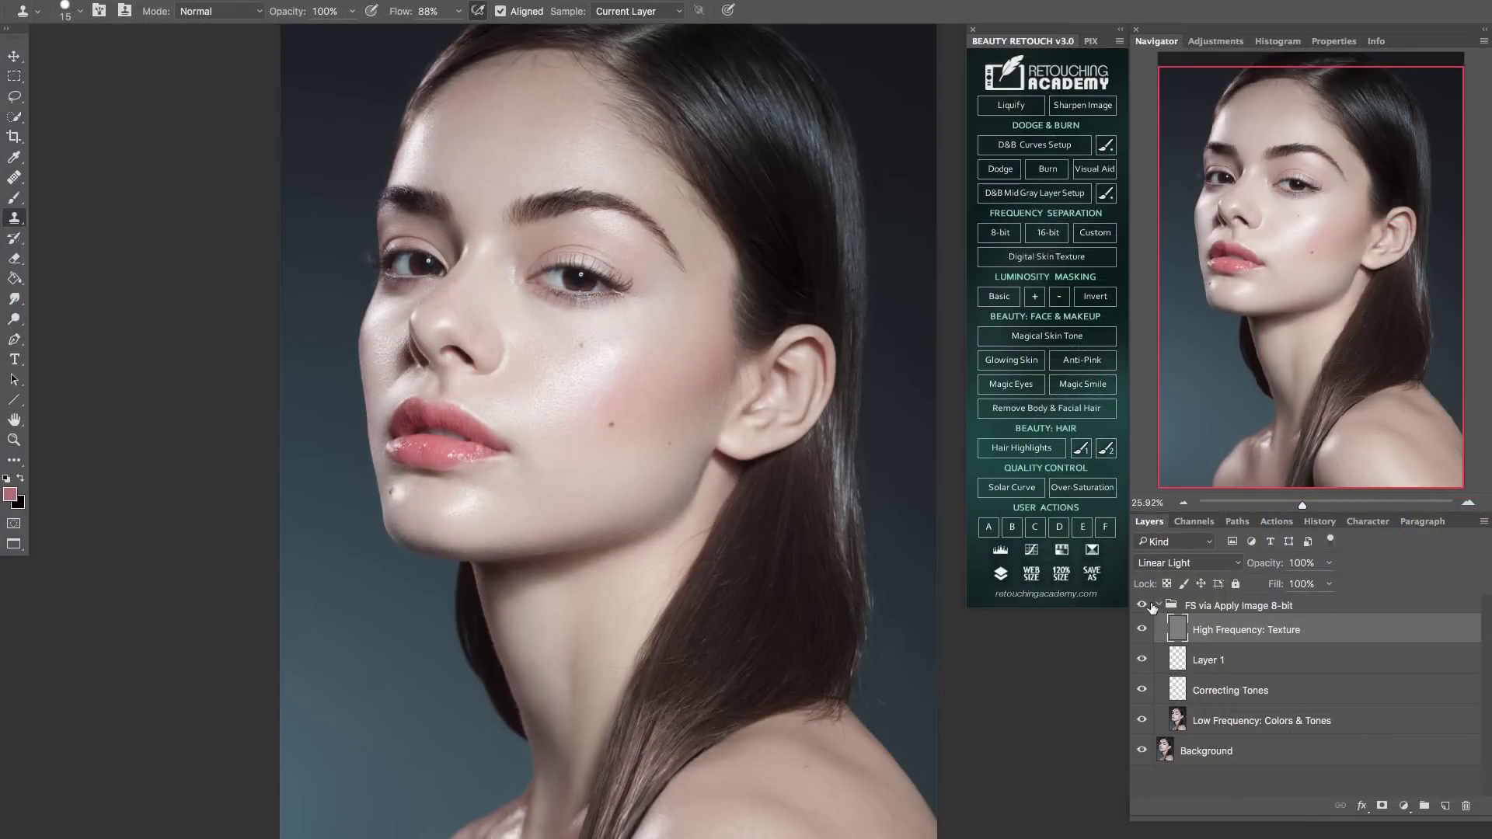
pyautogui.click(1142, 606)
pyautogui.click(1141, 606)
pyautogui.click(1142, 605)
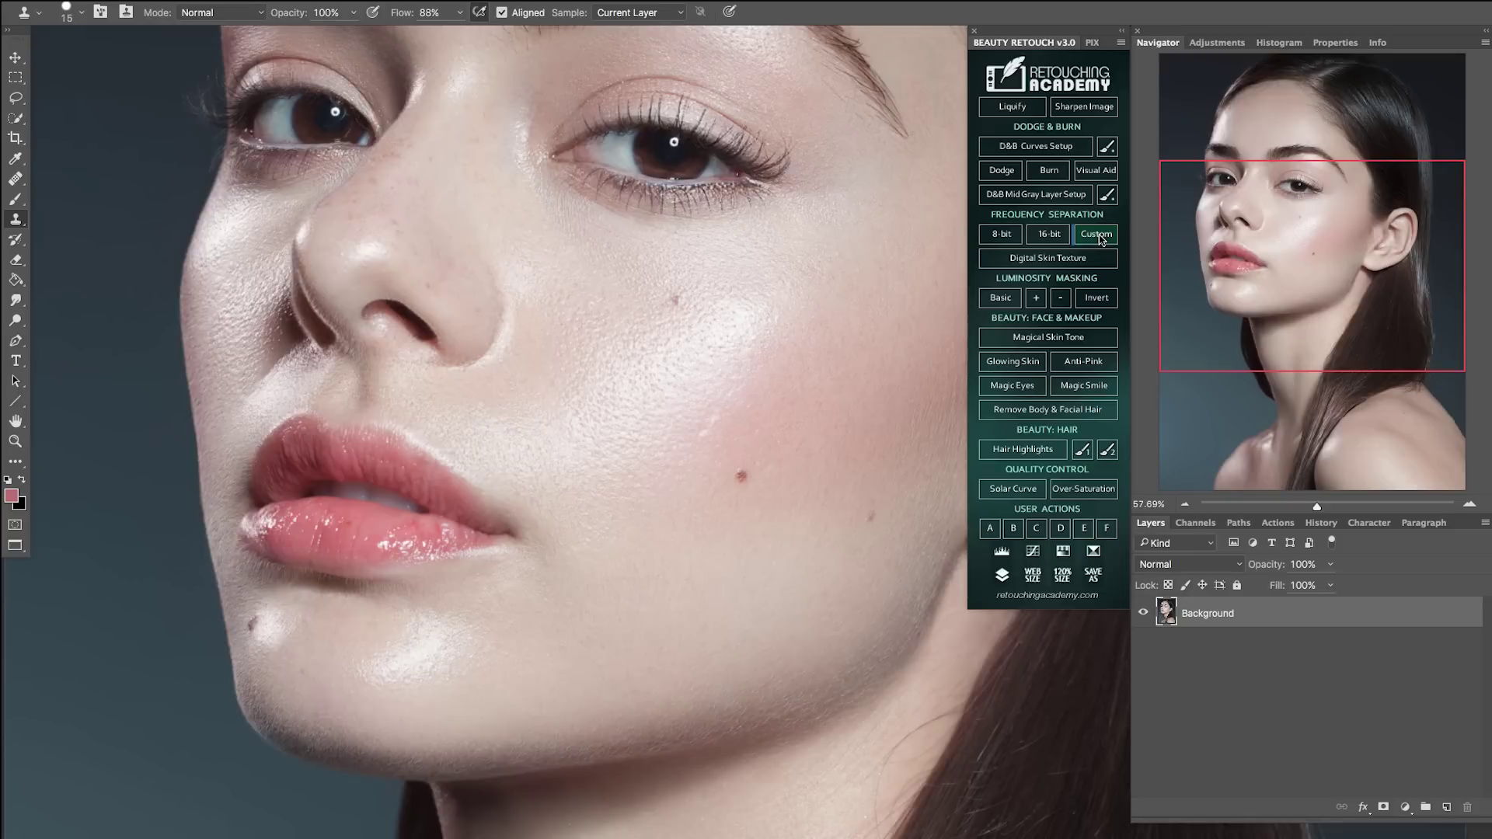
# Step: Run the custom frequency separation with a High Pass radius of 3 pixels and a Gaussian Blur radius of 3 pixels
pyautogui.click(1100, 239)
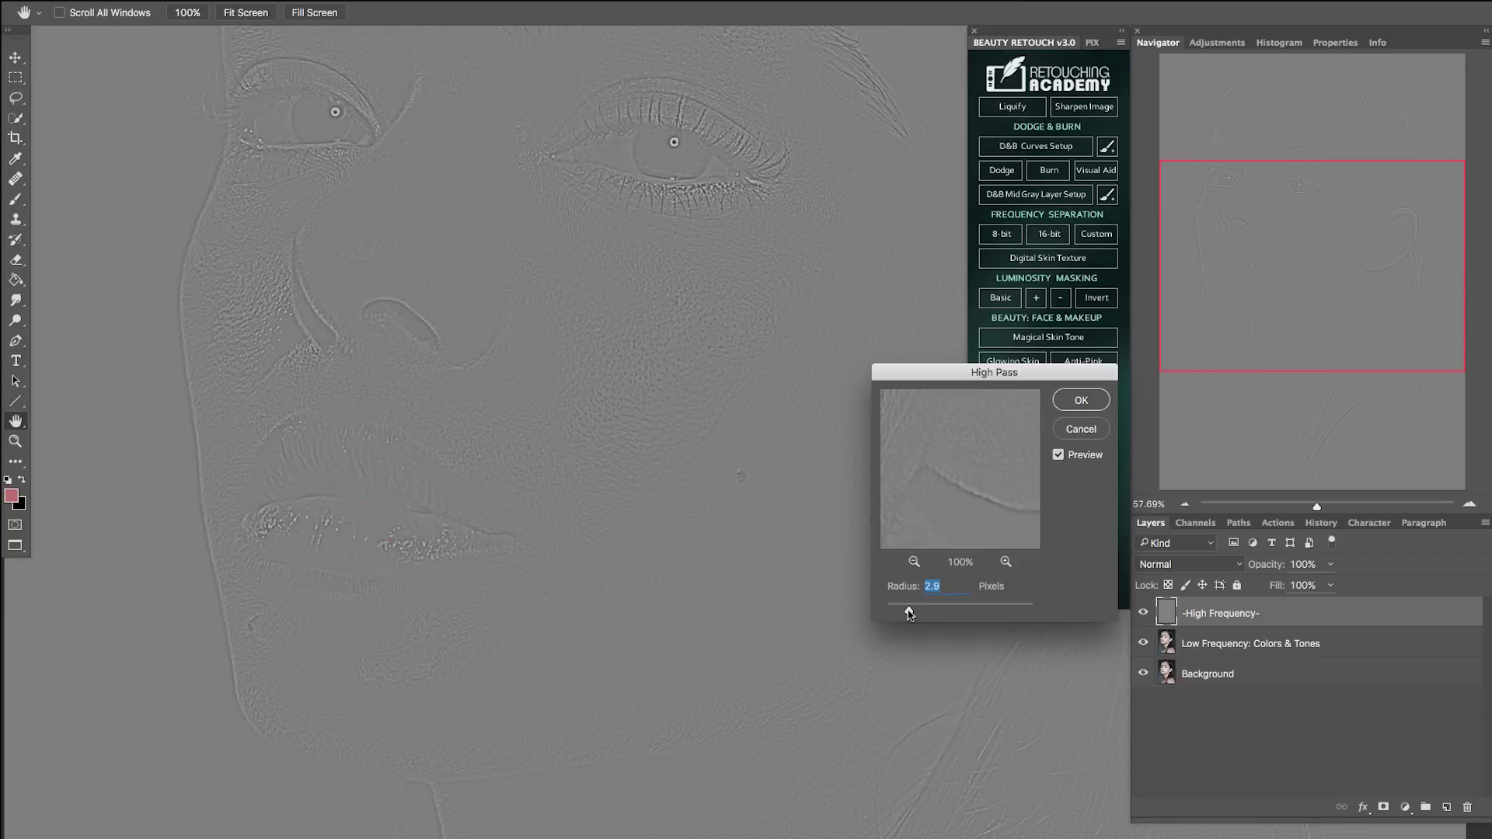
pyautogui.moveTo(939, 588); pyautogui.dragTo(924, 595)
pyautogui.write('3')
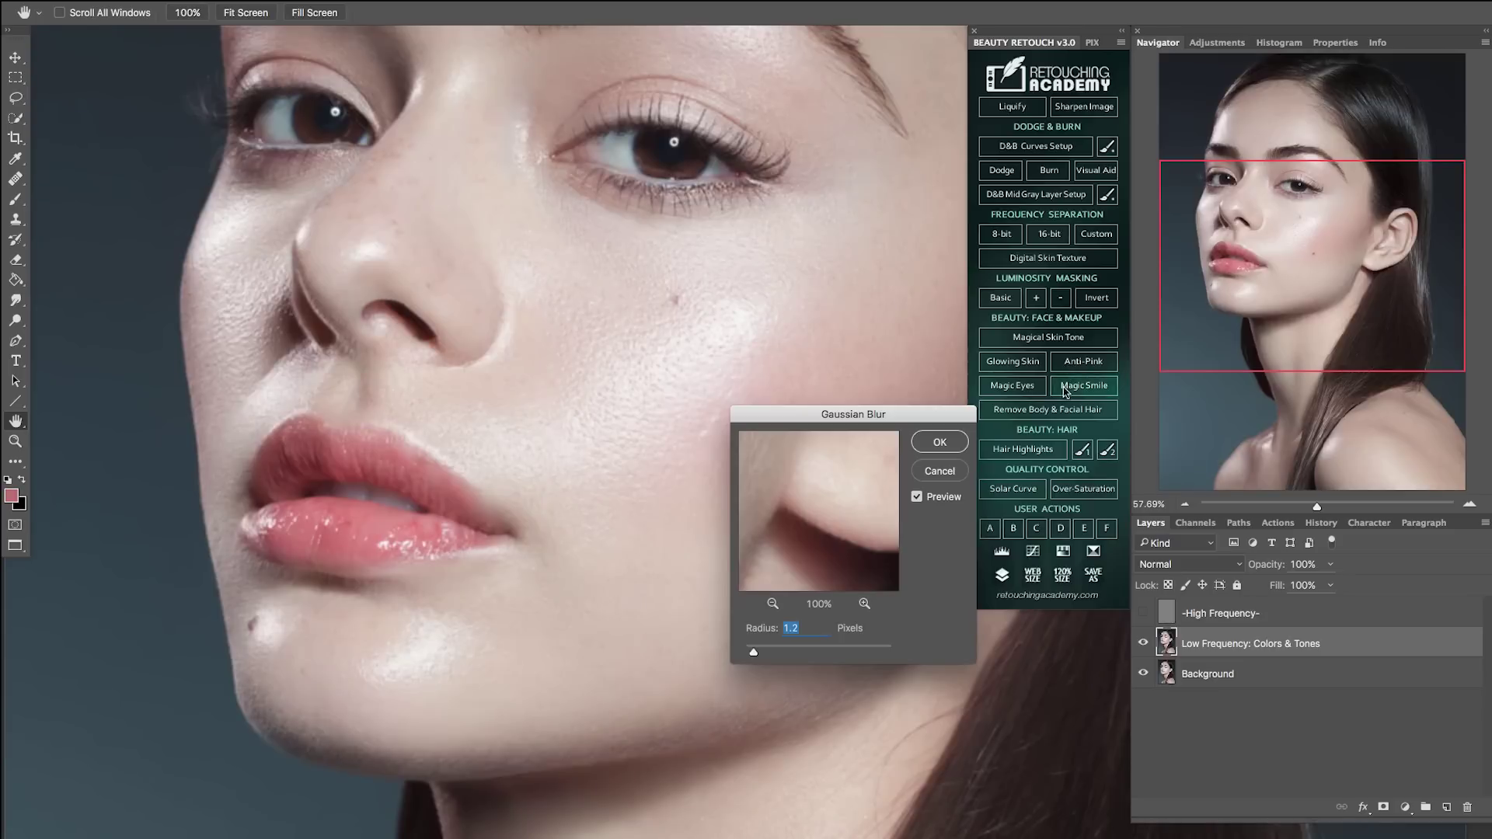
pyautogui.write('3')
pyautogui.click(935, 442)
# Step: Check the Frequency Separation Custom group against the original and activate the Healing Brush on its Correcting Tones layer
pyautogui.click(1161, 608)
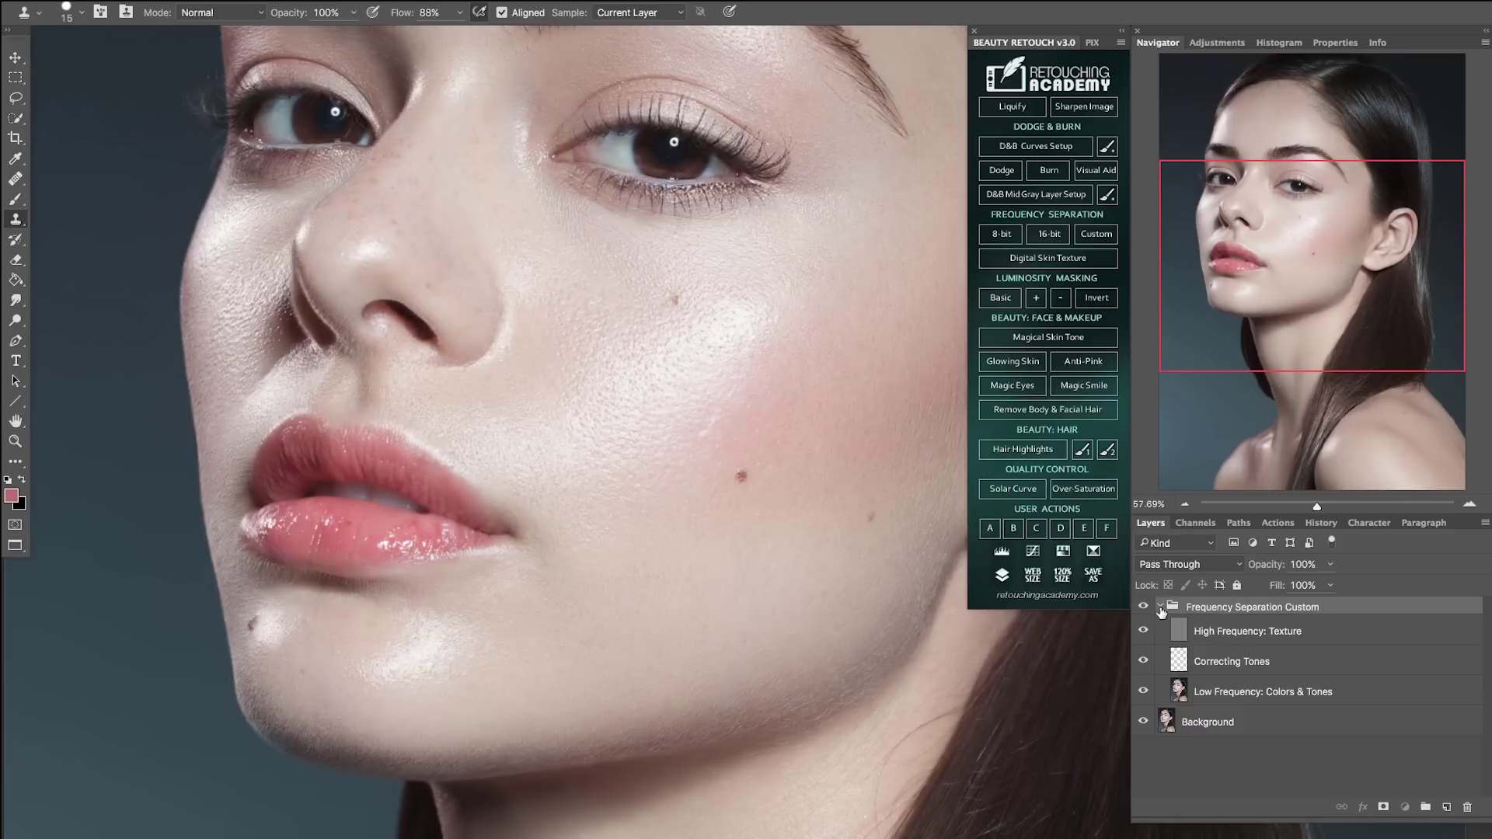
pyautogui.click(1160, 608)
pyautogui.click(1143, 607)
pyautogui.click(1143, 607)
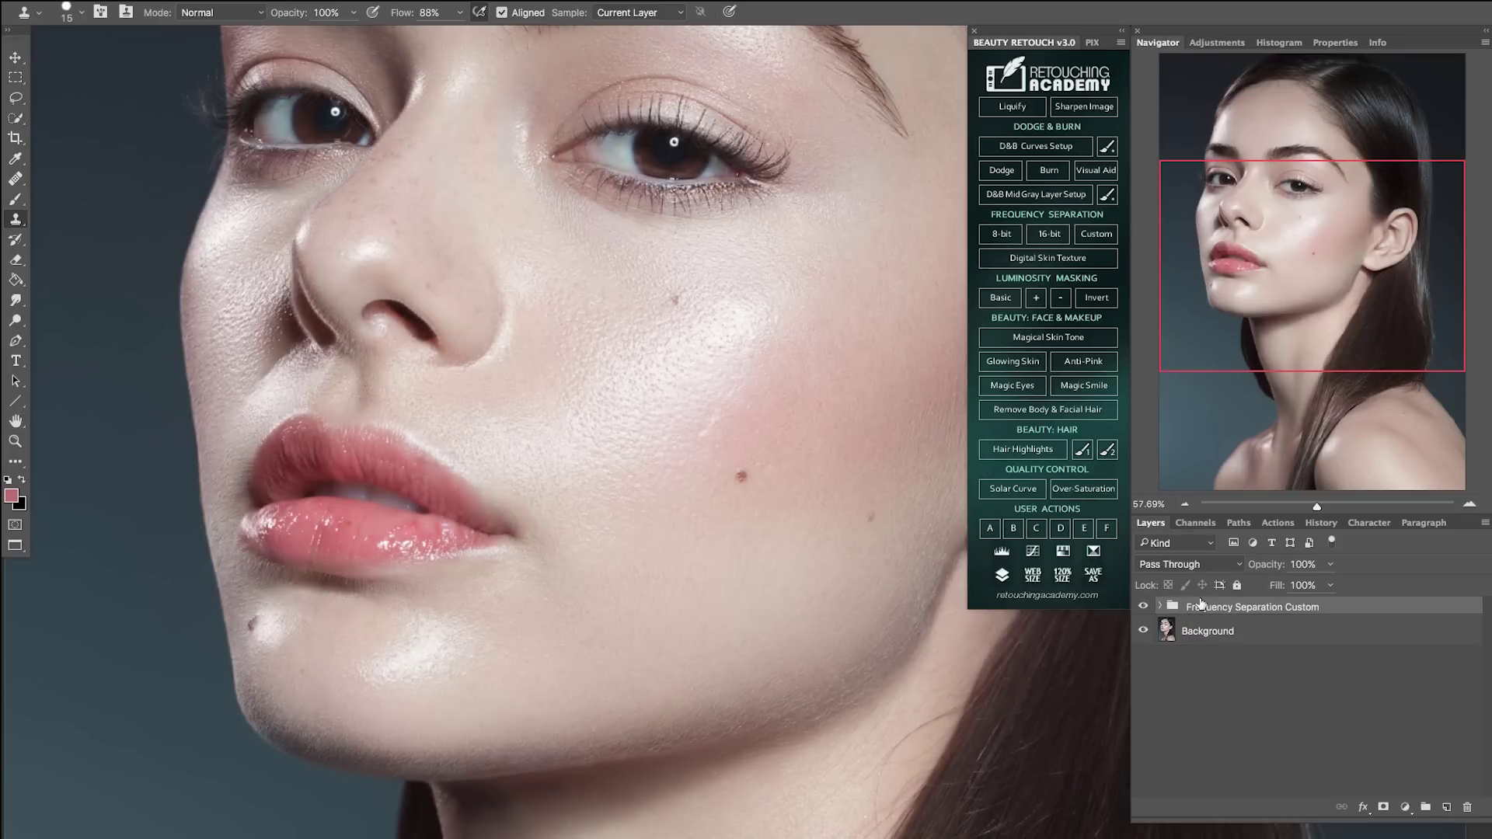
pyautogui.click(1160, 607)
pyautogui.click(1183, 664)
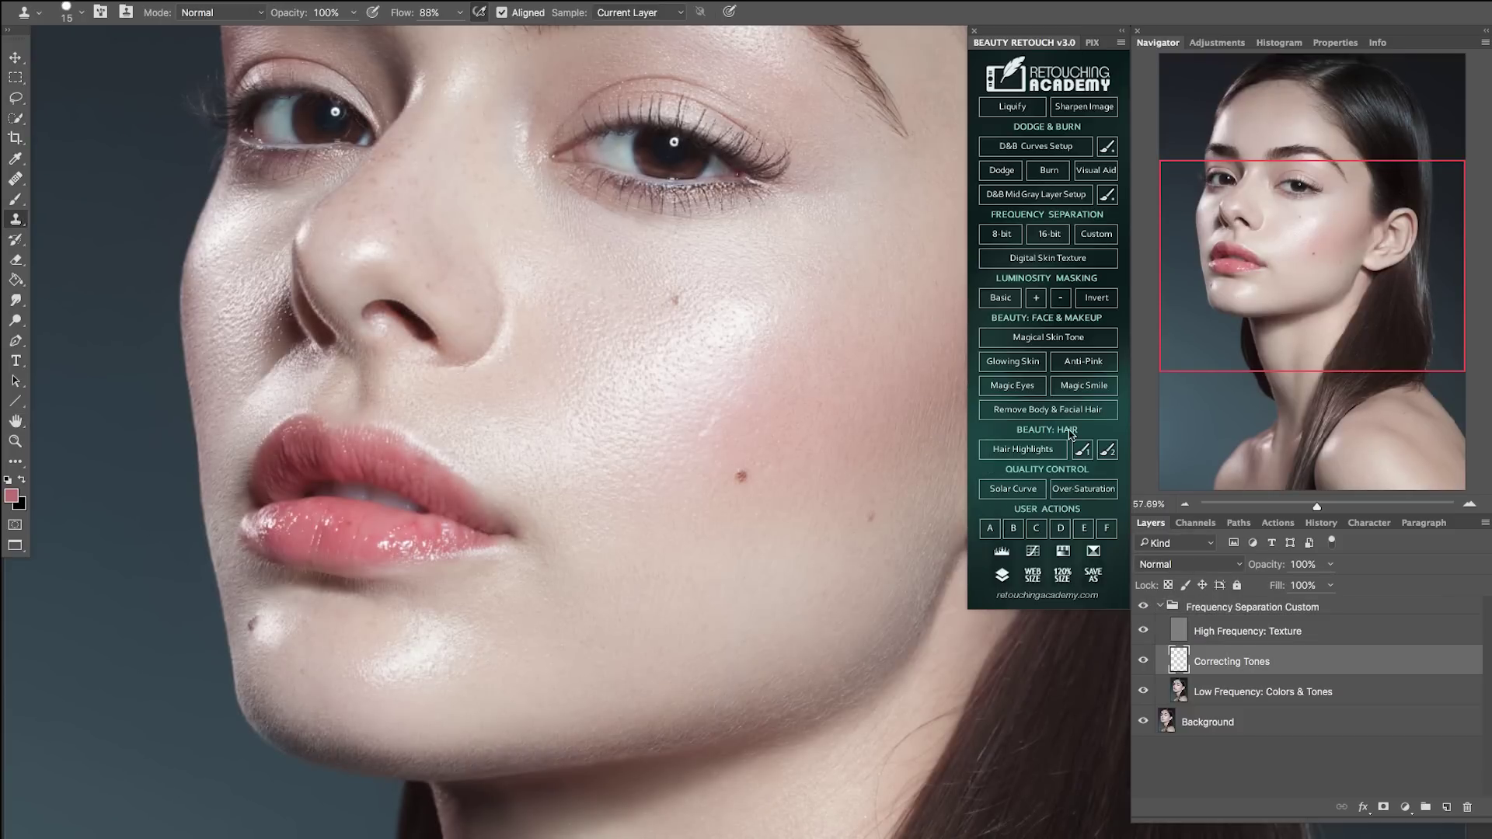
pyautogui.click(1091, 42)
pyautogui.click(1047, 108)
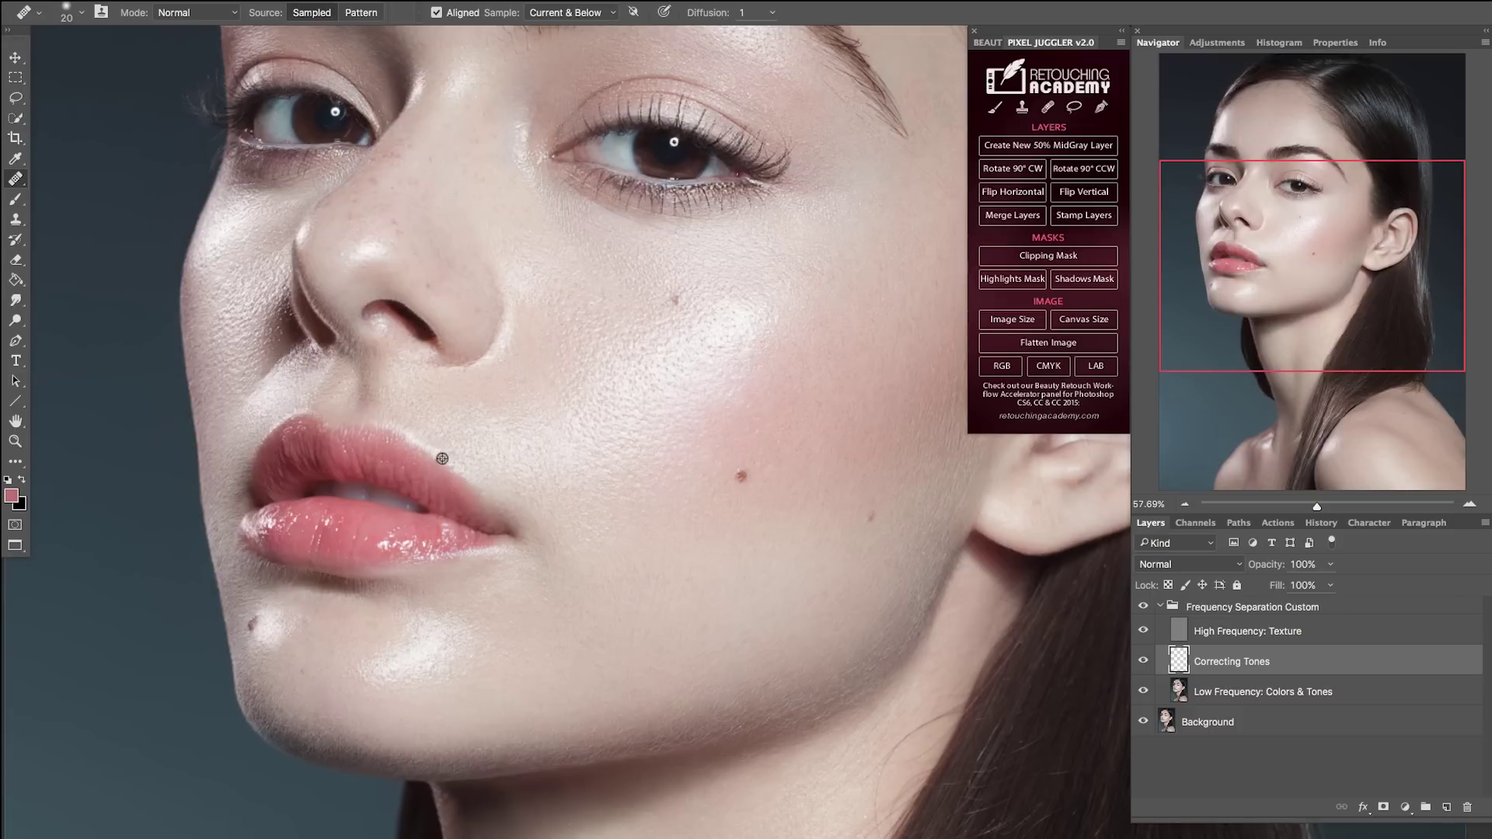
# Step: Add a new layer above Correcting Tones and brush sampled lip colours over the highlights and uneven patches of the lower lip
pyautogui.click(1447, 808)
pyautogui.click(996, 107)
pyautogui.keyDown('alt'); pyautogui.click(336, 448); pyautogui.keyUp('alt')
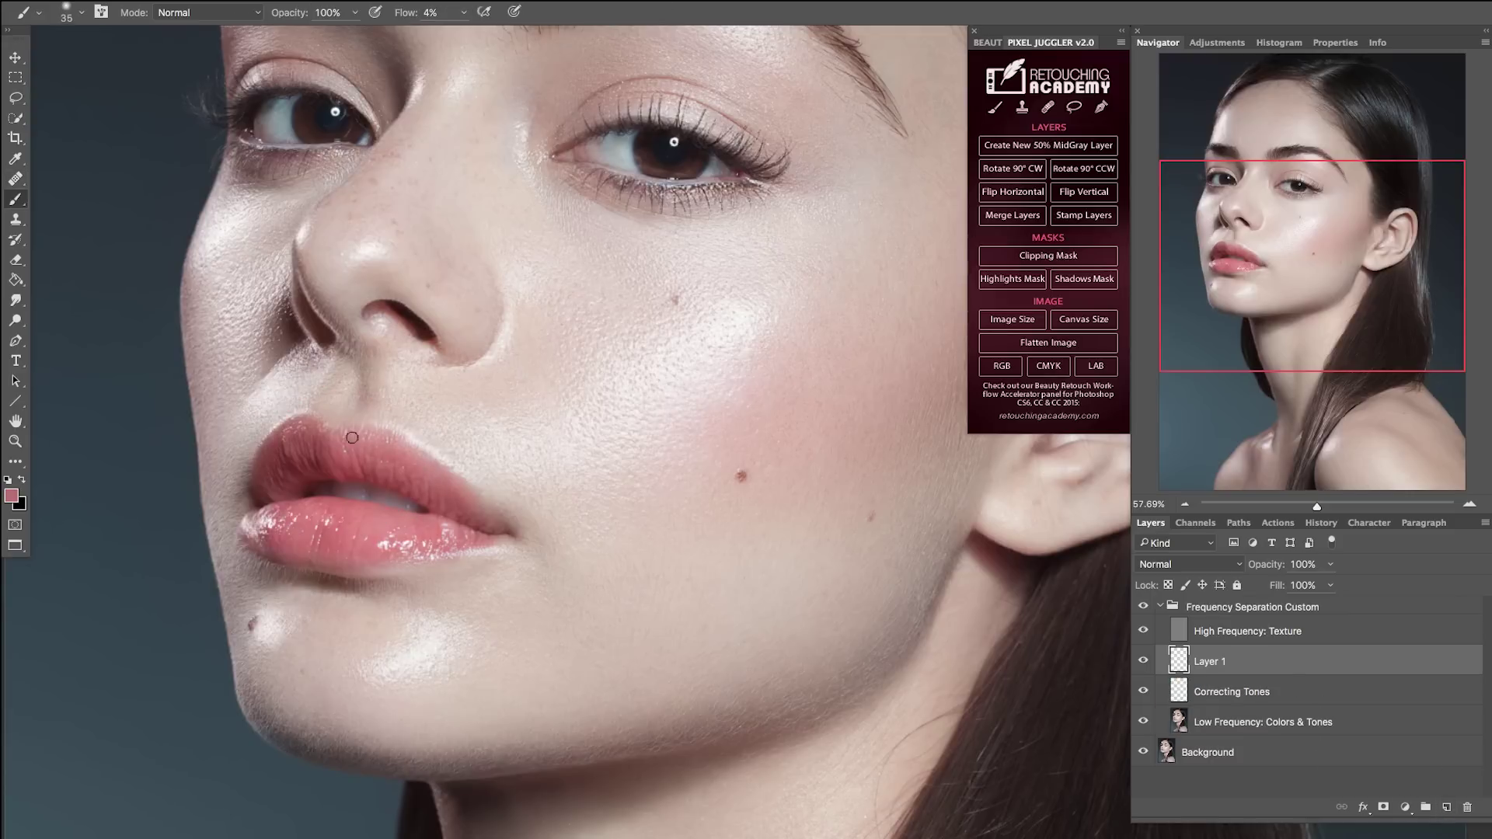
pyautogui.keyDown('alt'); pyautogui.click(514, 496); pyautogui.keyUp('alt')
pyautogui.keyDown('alt'); pyautogui.click(385, 554); pyautogui.keyUp('alt')
pyautogui.moveTo(385, 553); pyautogui.dragTo(396, 566)
pyautogui.press('[')
pyautogui.keyDown('alt'); pyautogui.click(270, 549); pyautogui.keyUp('alt')
pyautogui.keyDown('alt'); pyautogui.click(339, 562); pyautogui.keyUp('alt')
pyautogui.keyDown('alt'); pyautogui.click(302, 548); pyautogui.keyUp('alt')
pyautogui.keyDown('alt'); pyautogui.click(273, 553); pyautogui.keyUp('alt')
# Step: Adjust the foreground colour and continue evening out the lower lip with freshly sampled tones
pyautogui.click(11, 499)
pyautogui.click(233, 526)
pyautogui.click(493, 417)
pyautogui.press('[')
pyautogui.keyDown('alt'); pyautogui.click(304, 557); pyautogui.keyUp('alt')
pyautogui.keyDown('alt'); pyautogui.click(291, 553); pyautogui.keyUp('alt')
pyautogui.press(']')
pyautogui.keyDown('alt'); pyautogui.click(374, 550); pyautogui.keyUp('alt')
pyautogui.keyDown('alt'); pyautogui.click(376, 547); pyautogui.keyUp('alt')
pyautogui.keyDown('alt'); pyautogui.click(317, 536); pyautogui.keyUp('alt')
pyautogui.keyDown('alt'); pyautogui.click(282, 552); pyautogui.keyUp('alt')
# Step: Even out the upper lip's colour with a larger brush and tones sampled from it
pyautogui.press(']')
pyautogui.keyDown('alt'); pyautogui.click(273, 455); pyautogui.keyUp('alt')
pyautogui.keyDown('alt'); pyautogui.click(323, 431); pyautogui.keyUp('alt')
pyautogui.keyDown('alt'); pyautogui.click(344, 456); pyautogui.keyUp('alt')
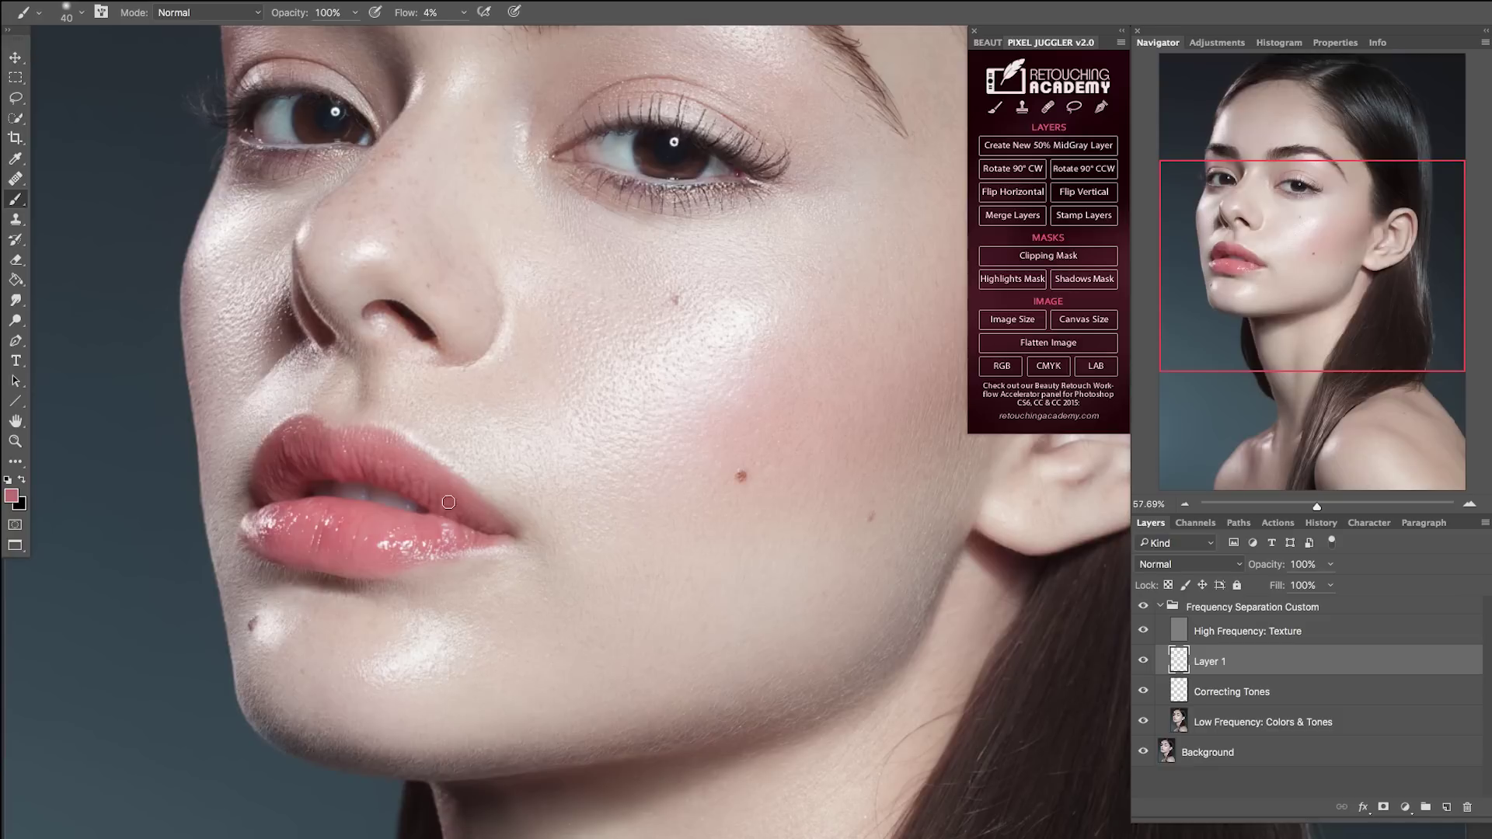
# Step: Set the opacity of the painted lip layer to 48% and compare the portrait with that layer hidden
pyautogui.click(1144, 661)
pyautogui.click(1144, 661)
pyautogui.click(1330, 565)
pyautogui.moveTo(1331, 583); pyautogui.dragTo(1291, 585)
pyautogui.moveTo(1317, 506); pyautogui.dragTo(1306, 507)
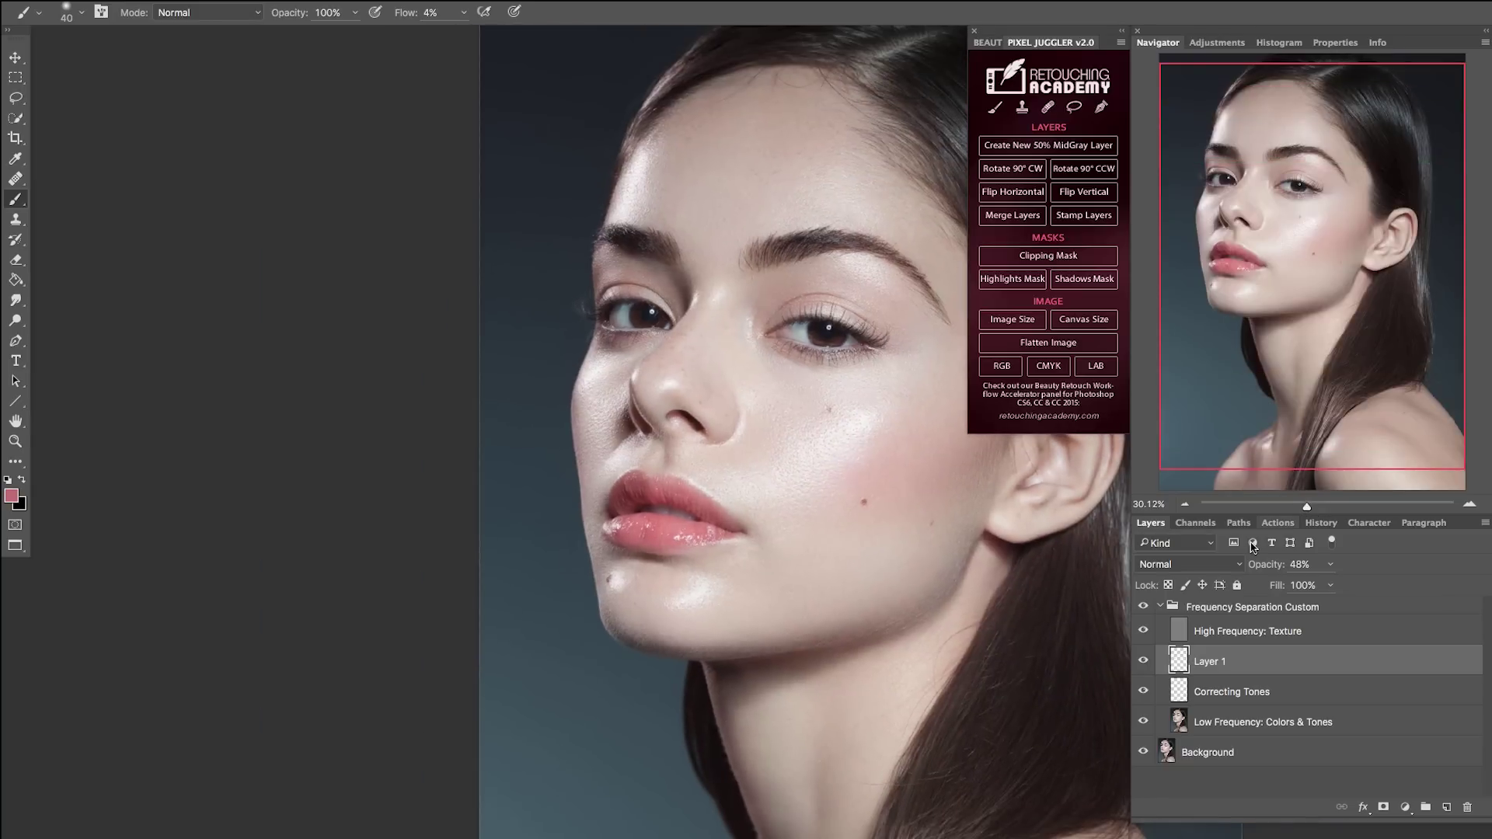
pyautogui.hscroll(5, 922, 551)
pyautogui.hscroll(2, 922, 552)
pyautogui.scroll(-1, 922, 551)
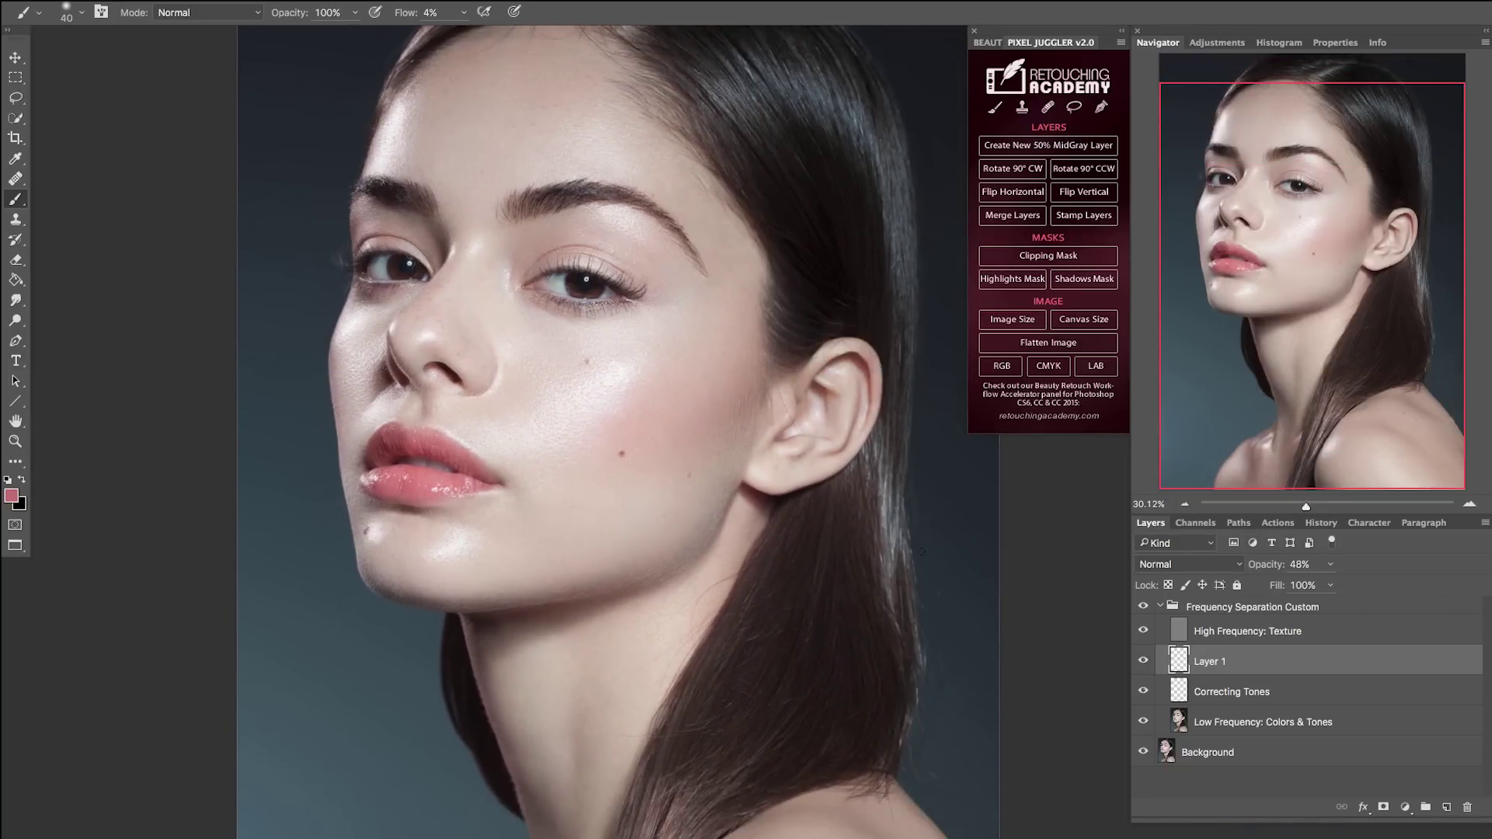
pyautogui.click(1138, 661)
pyautogui.click(1138, 661)
# Step: Set the Correcting Tones layer's opacity to 67% and check the effect of the whole separation group
pyautogui.click(1219, 692)
pyautogui.click(1331, 564)
pyautogui.moveTo(1321, 588); pyautogui.dragTo(1304, 588)
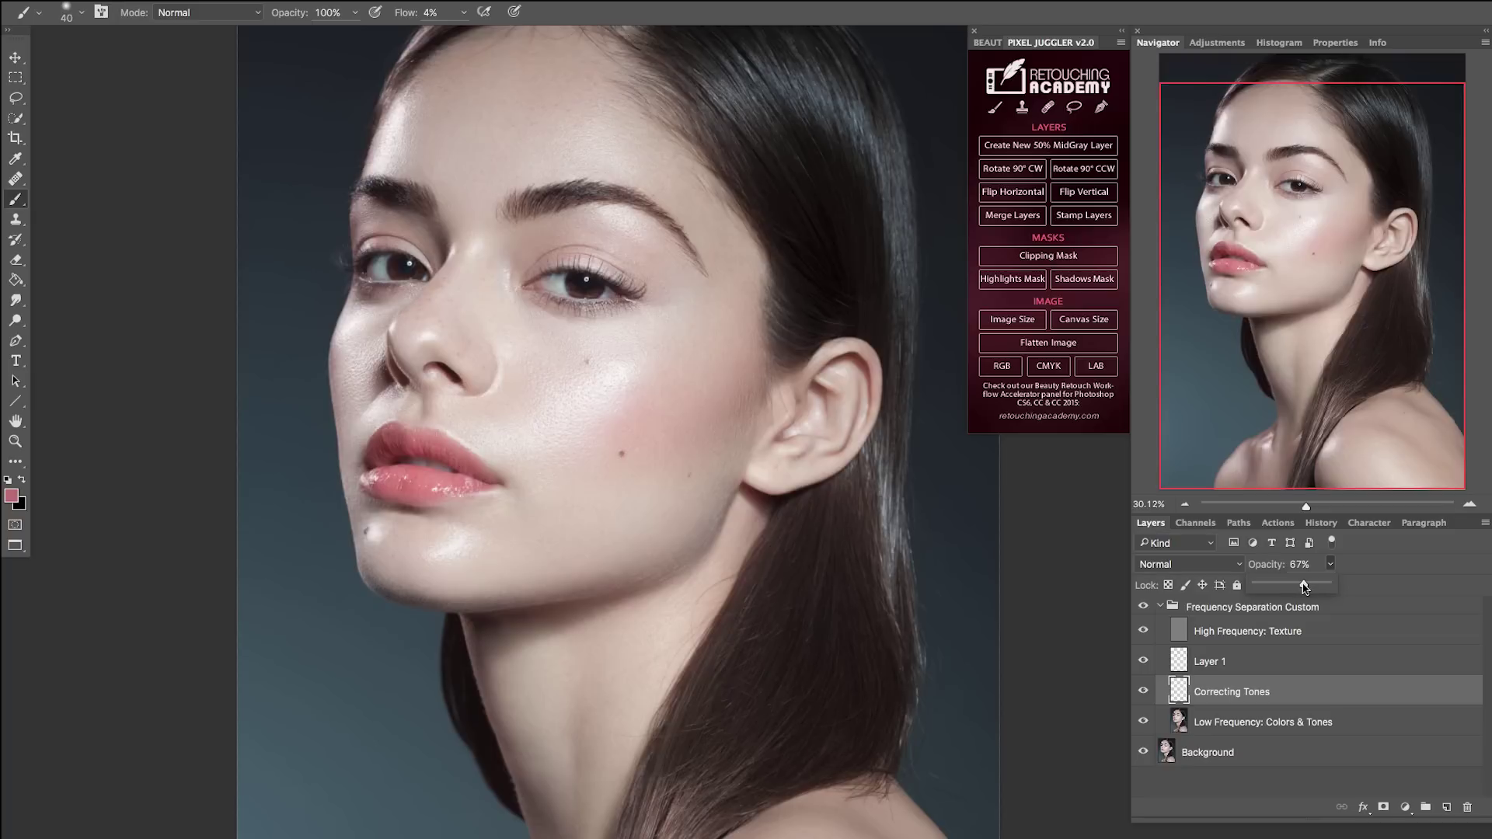
pyautogui.click(1142, 606)
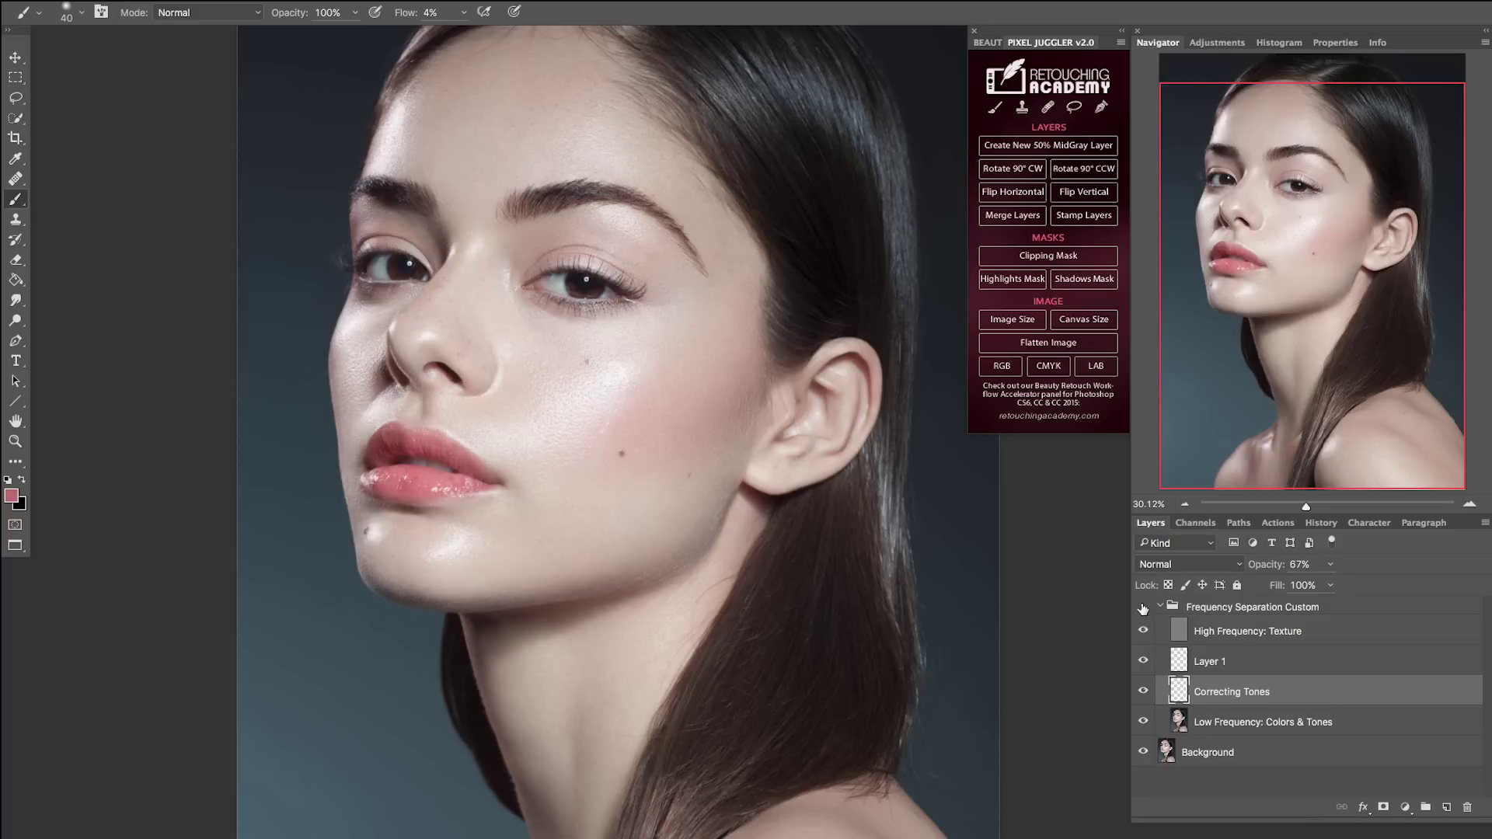